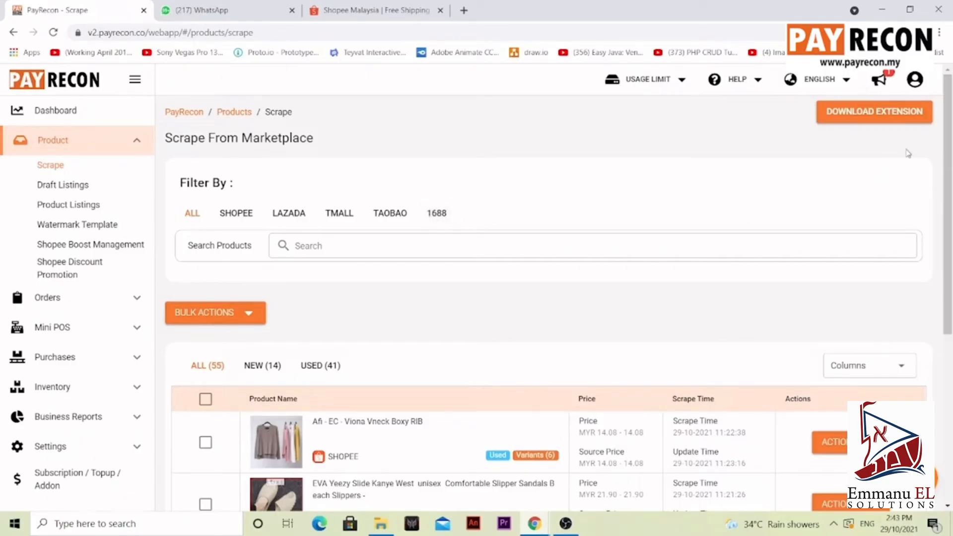
Step: Open the browser extension installation instructions and close them
left_click(891, 119)
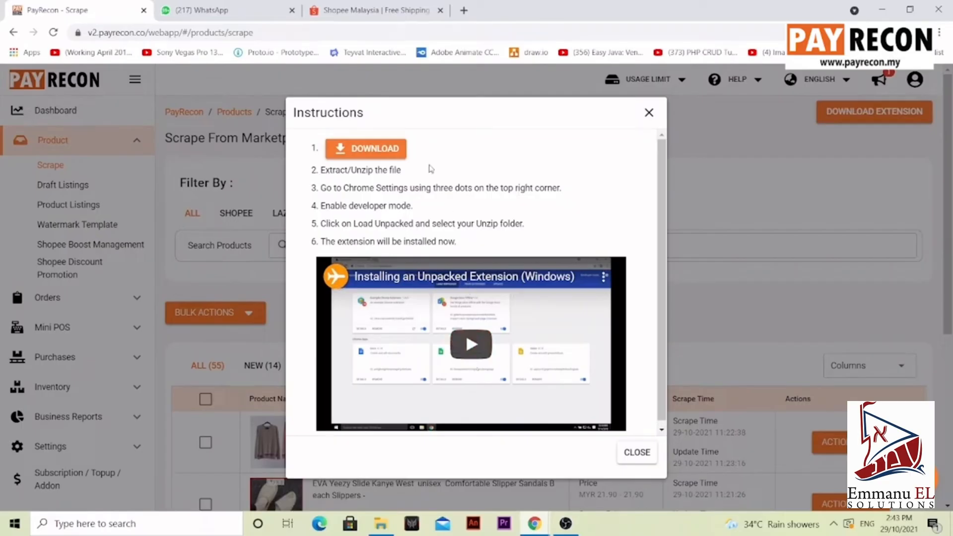
left_click(635, 458)
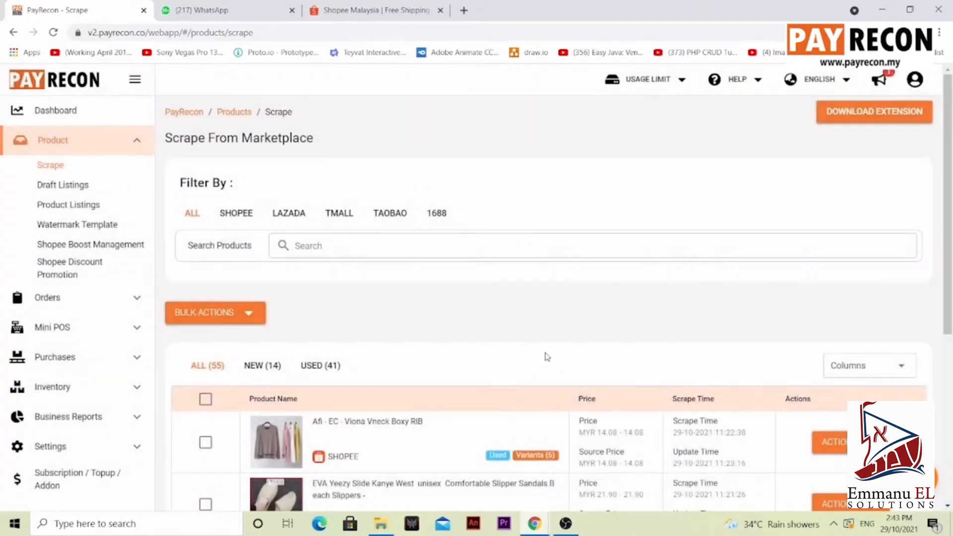
Step: On Shopee, open the top 10 pcs Bundle Pack KF94 3D Fish Mouth Face Mask product and scrape it to PayRecon
left_click(400, 11)
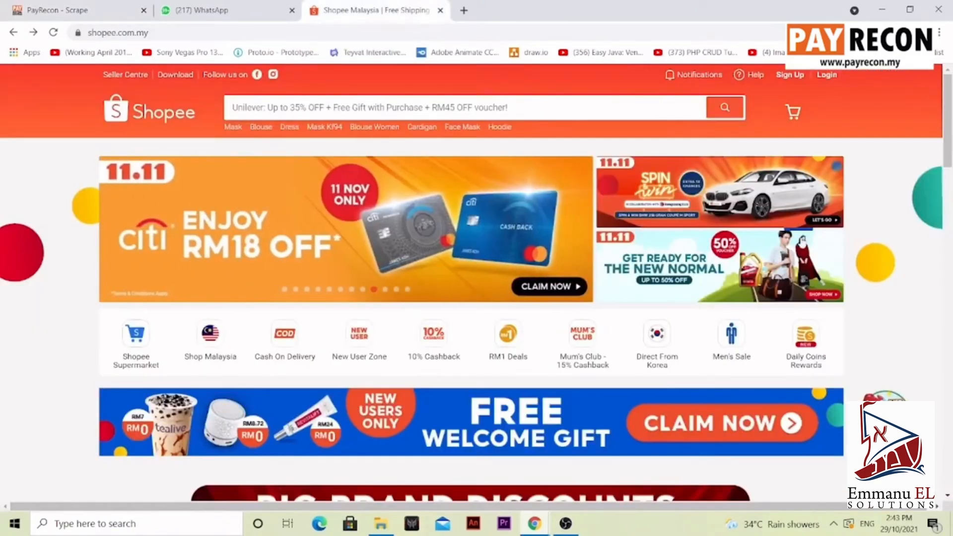
left_click_drag(938, 142, 934, 283)
scroll(934, 283, "down", 14)
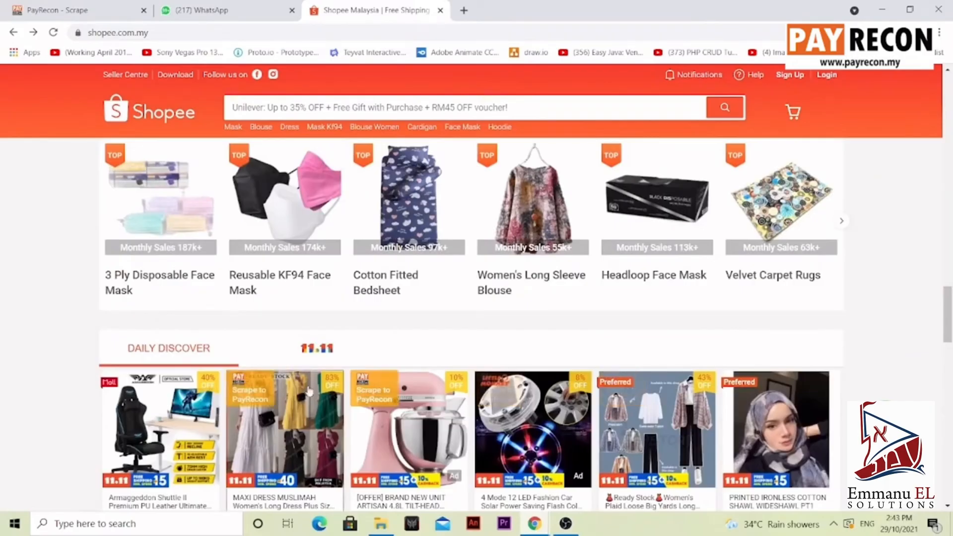
left_click(166, 217)
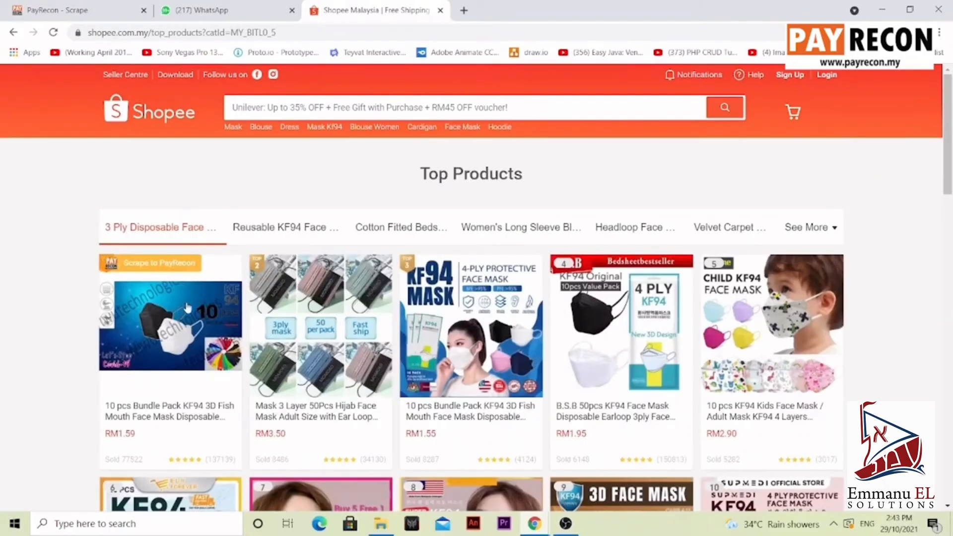
left_click(185, 315)
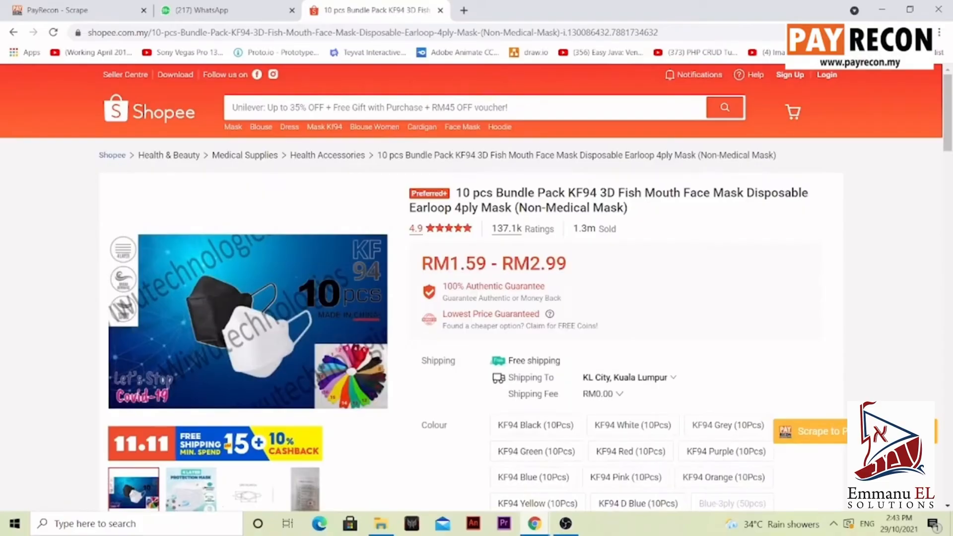
left_click(814, 431)
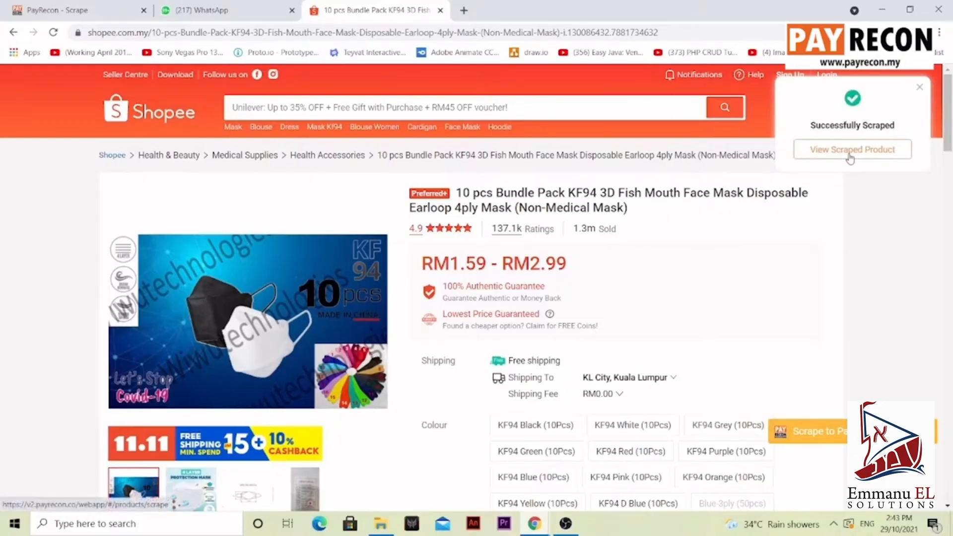
Step: Import the scraped KF94 face mask into draft listings for the first Shopee store
left_click(851, 151)
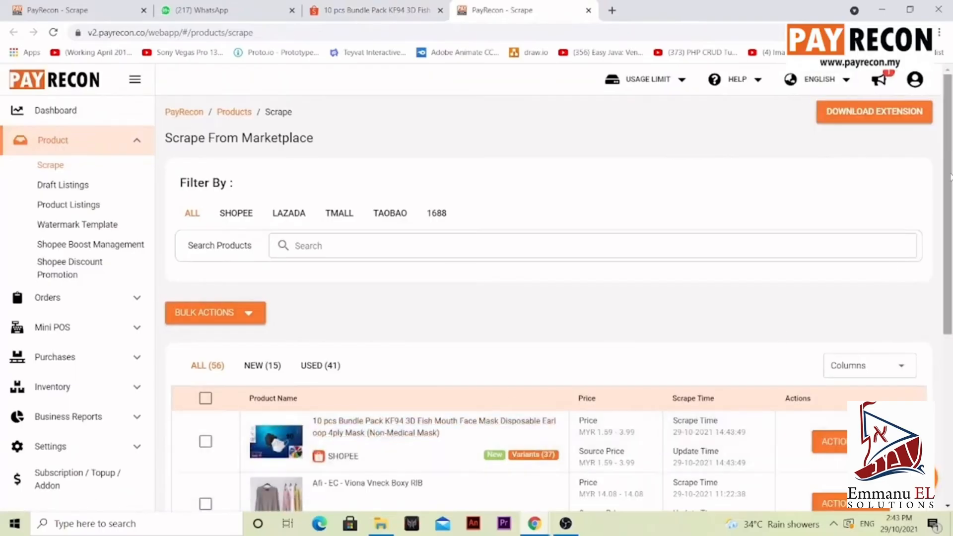
scroll(949, 177, "down", 1)
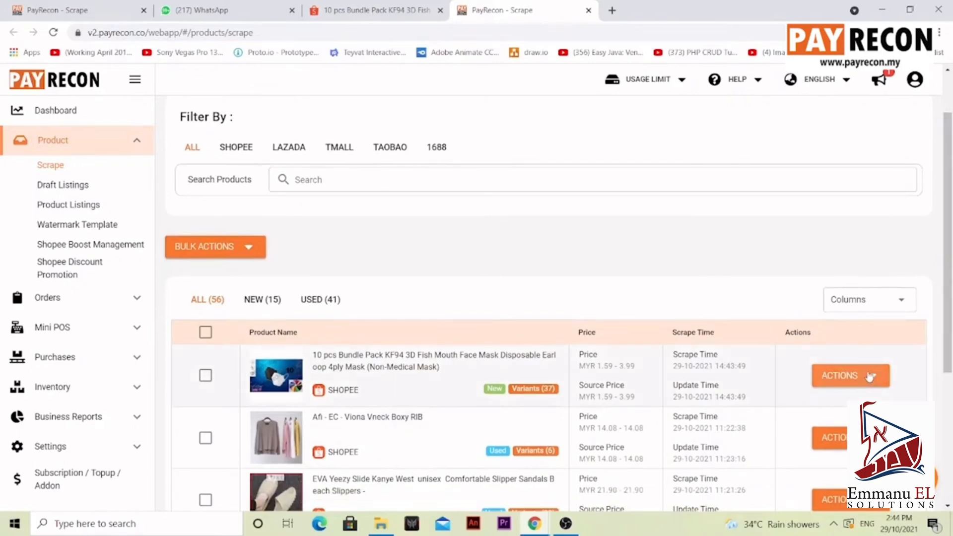
left_click(870, 378)
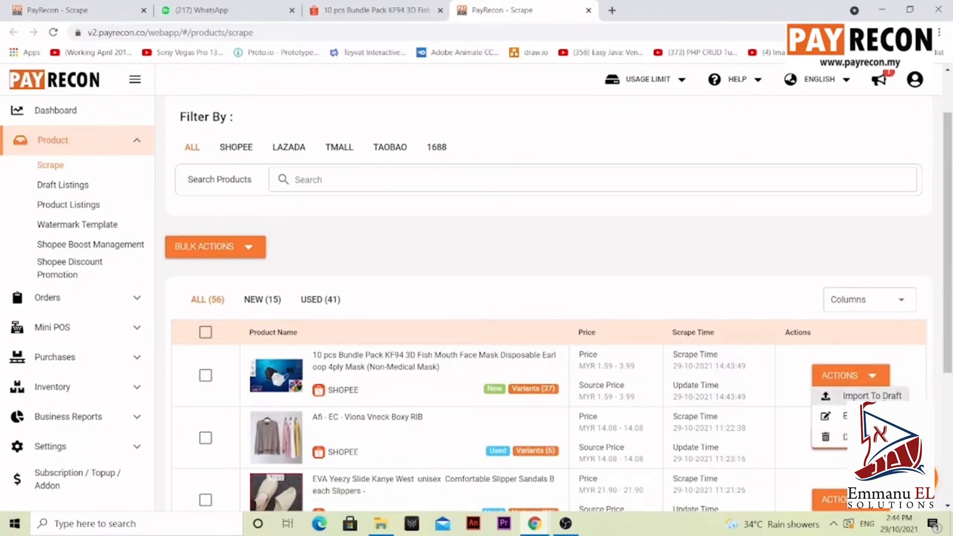
left_click(873, 396)
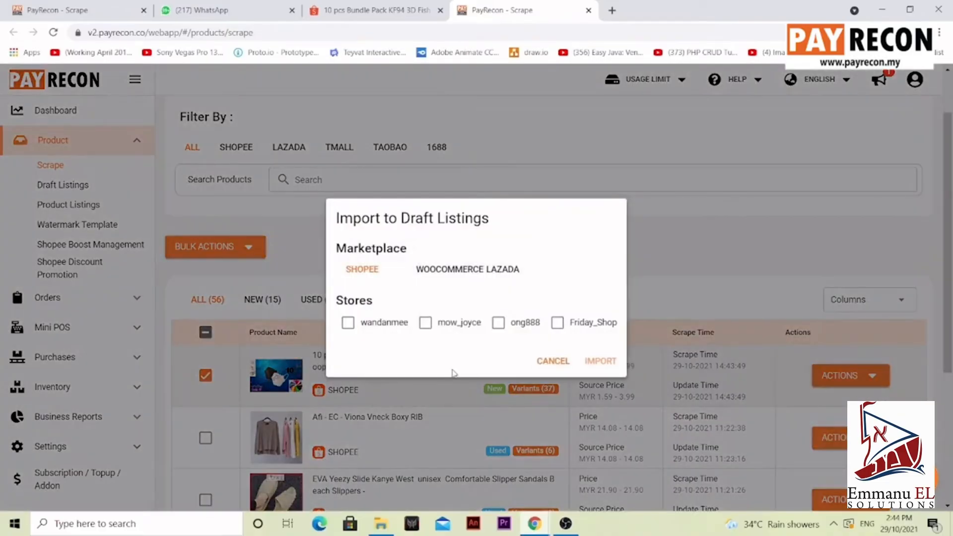
left_click(372, 331)
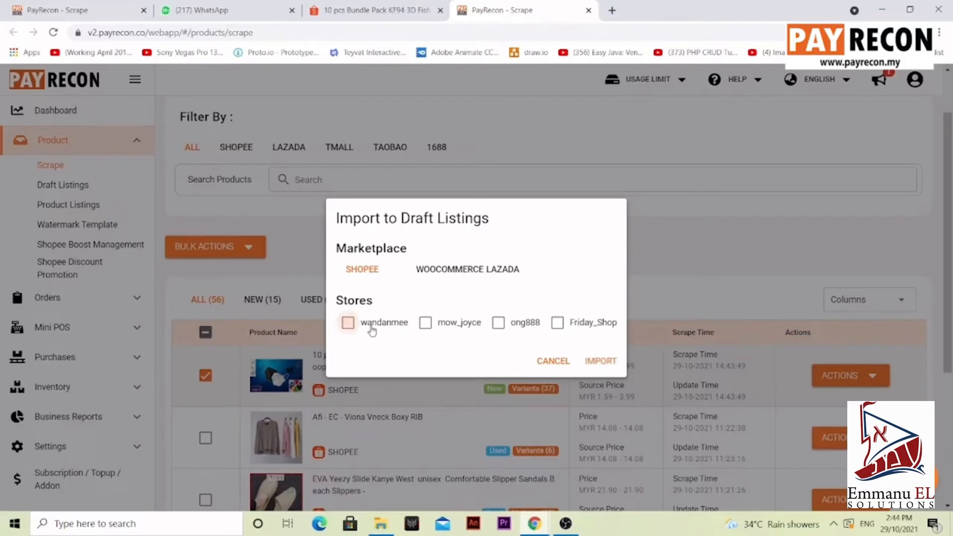
left_click(602, 364)
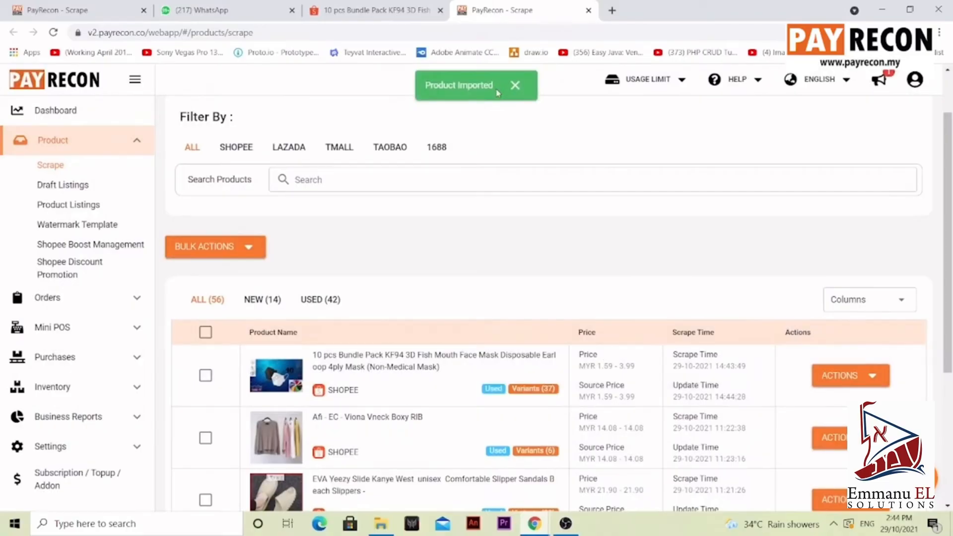
Step: Open the KF94 face mask draft listing for editing
left_click(103, 190)
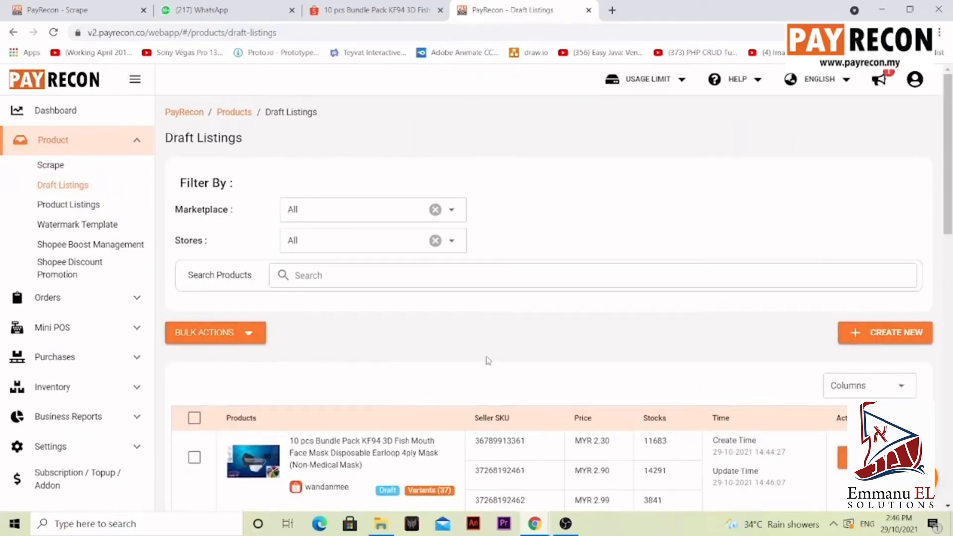
scroll(488, 361, "down", 3)
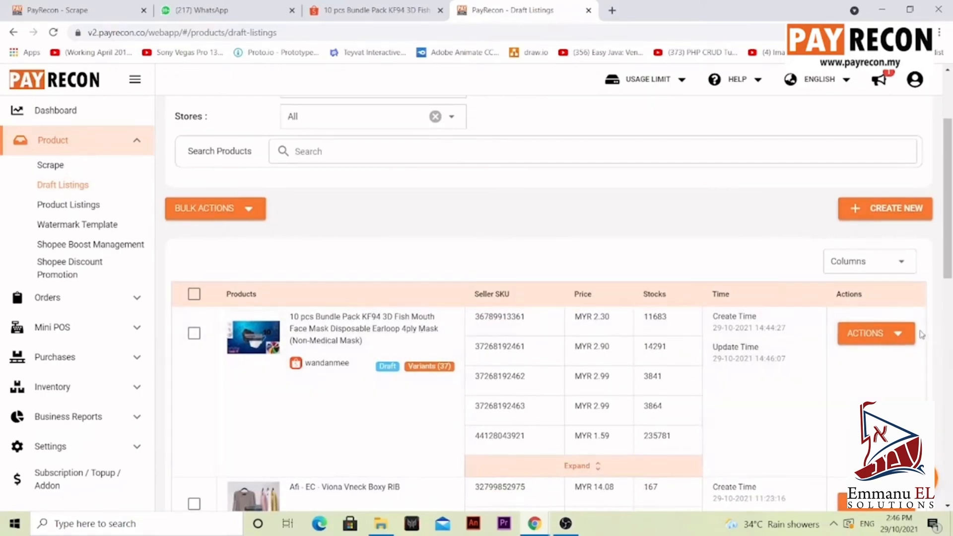
left_click(894, 335)
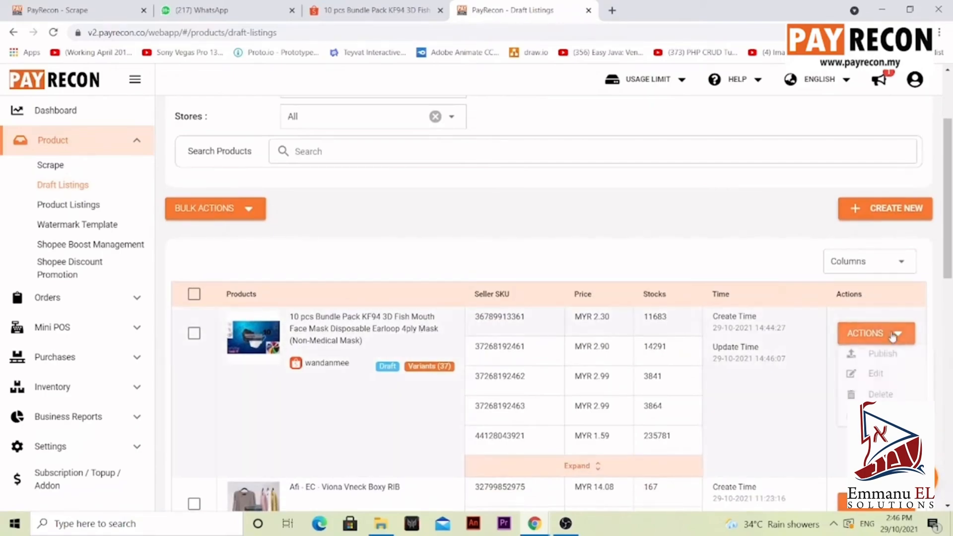
left_click(906, 381)
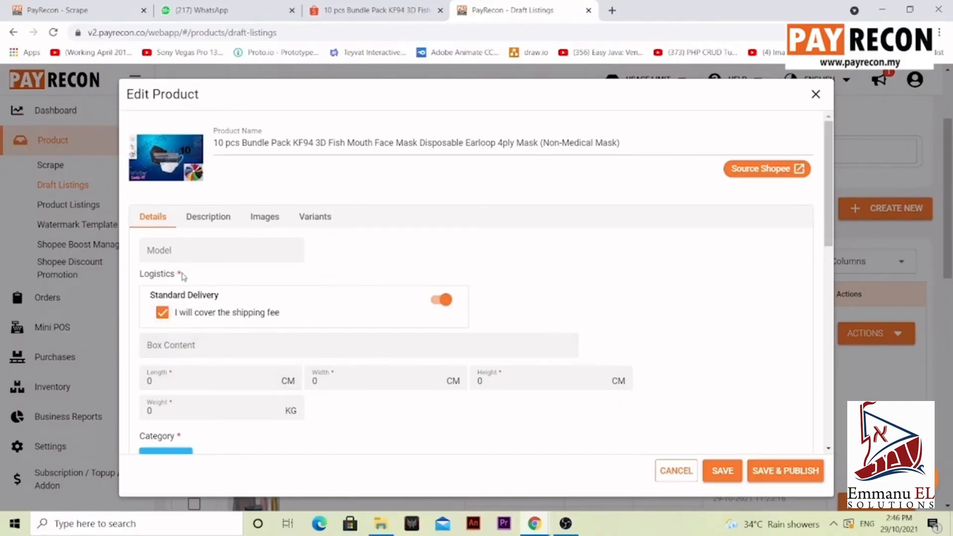
Step: Set the package length, width and height to 4 cm each and the weight to 7 kg
left_click(170, 380)
key("BackSpace")
type("4")
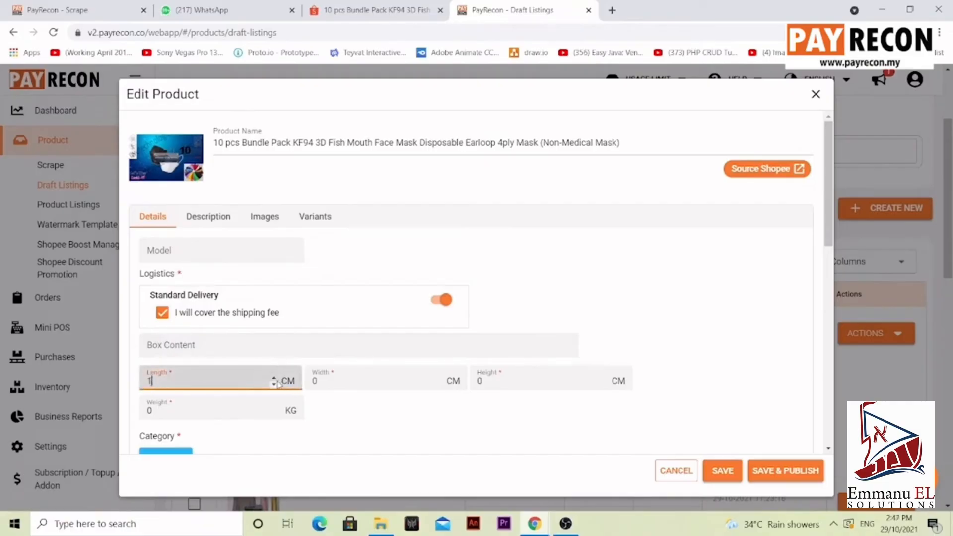
left_click(422, 383)
key("BackSpace")
type("4")
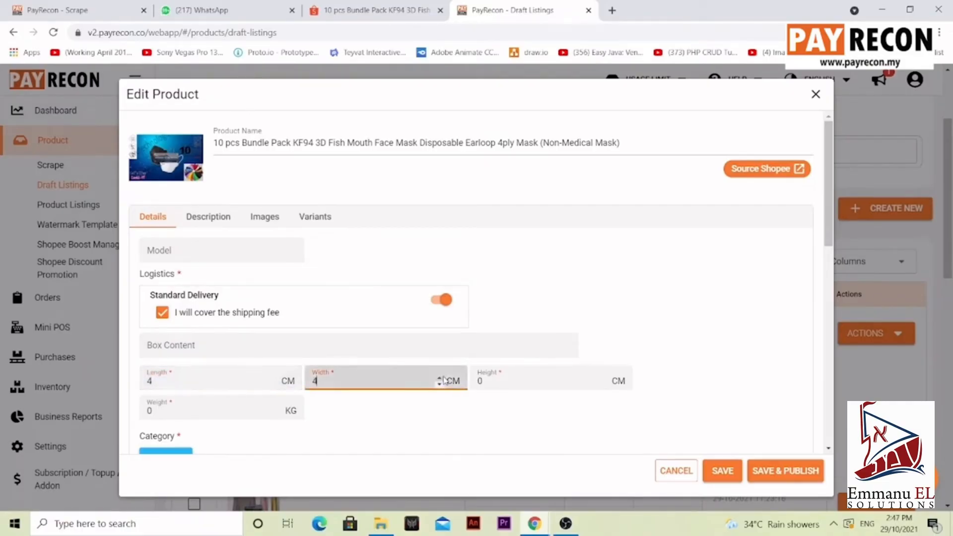
left_click(606, 381)
key("BackSpace")
type("3")
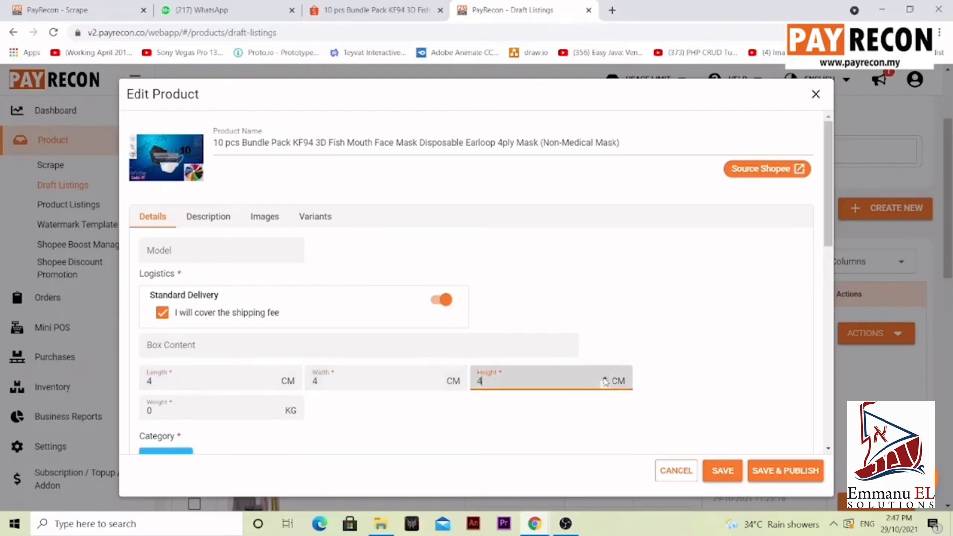
left_click(234, 416)
key("BackSpace")
type("2")
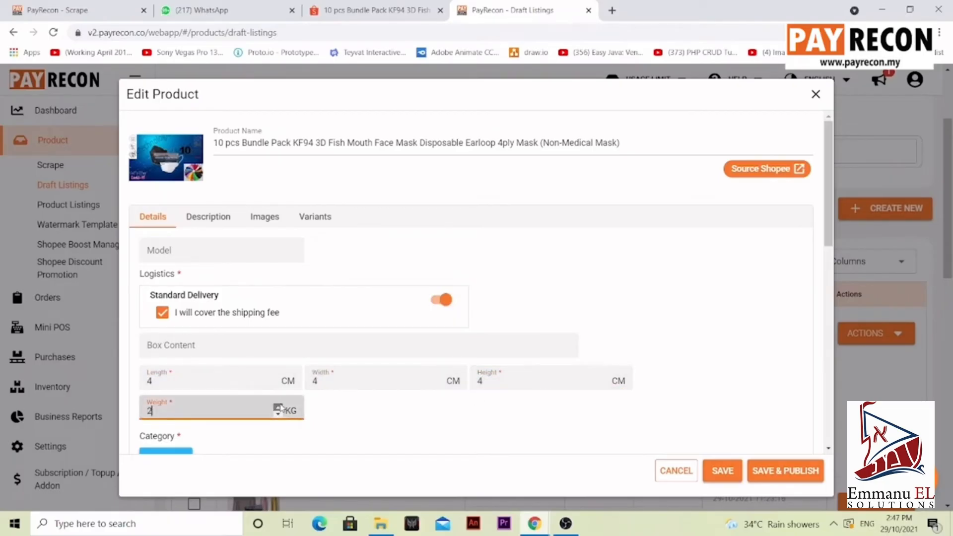
key("BackSpace")
type("7")
Step: Review the draft's category, attributes, description, images and colour variants
scroll(367, 431, "down", 3)
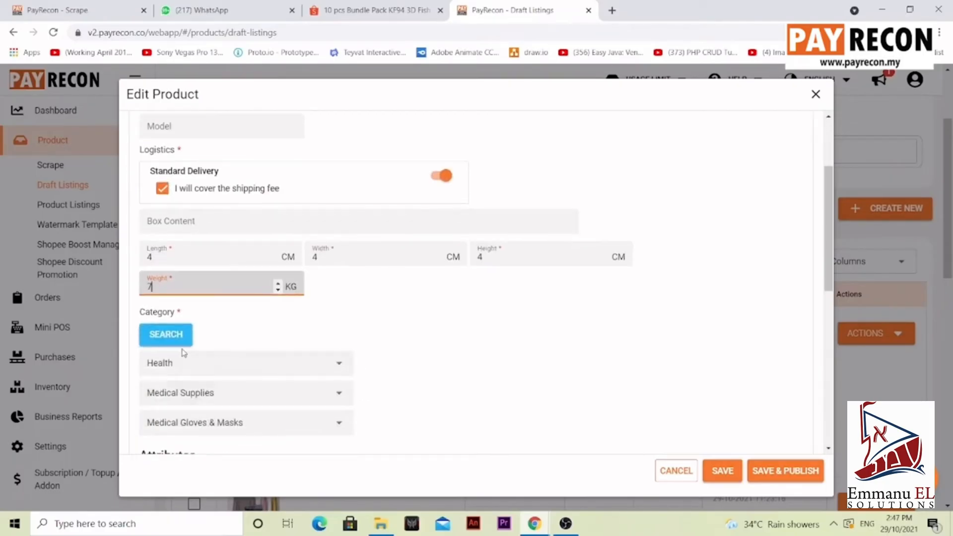
scroll(240, 219, "down", 4)
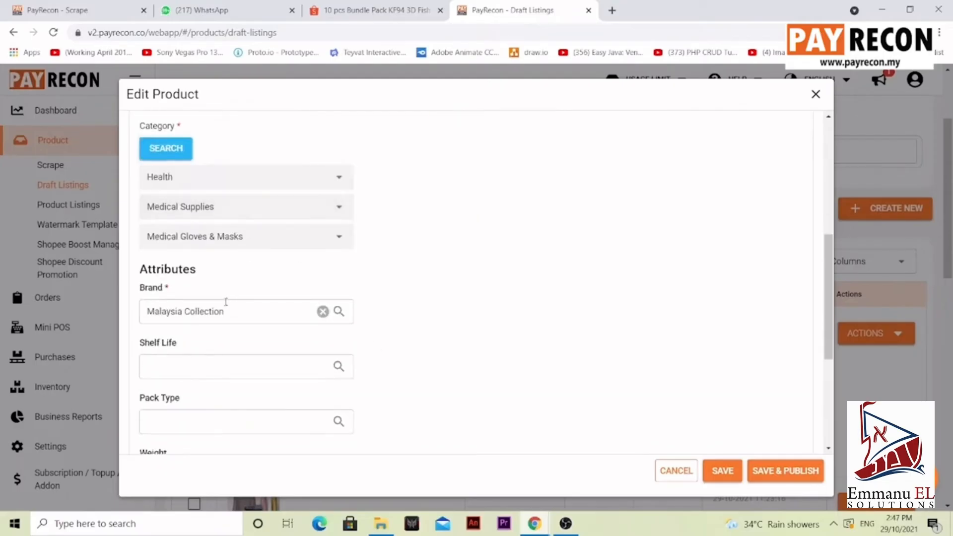
scroll(322, 323, "down", 5)
scroll(320, 325, "up", 12)
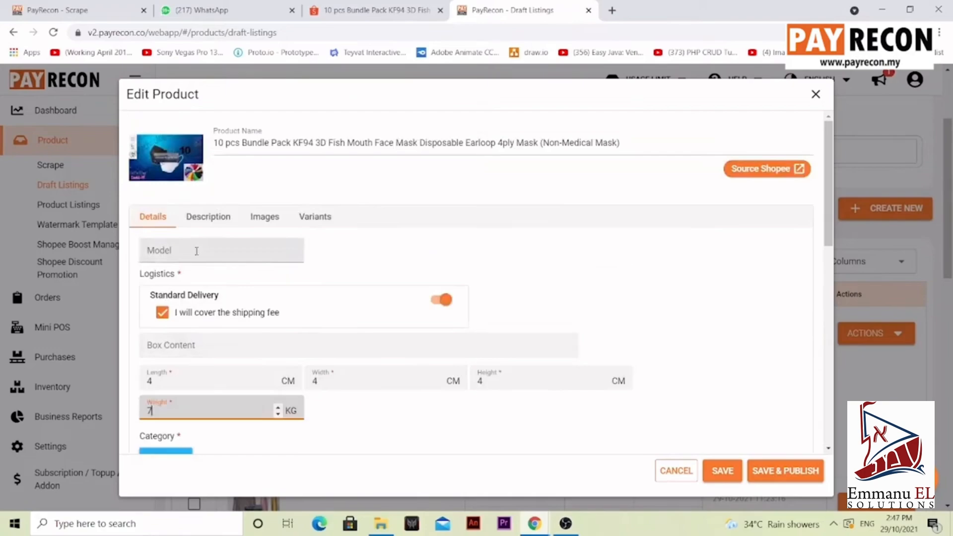
left_click(209, 219)
scroll(263, 288, "down", 2)
scroll(263, 288, "up", 2)
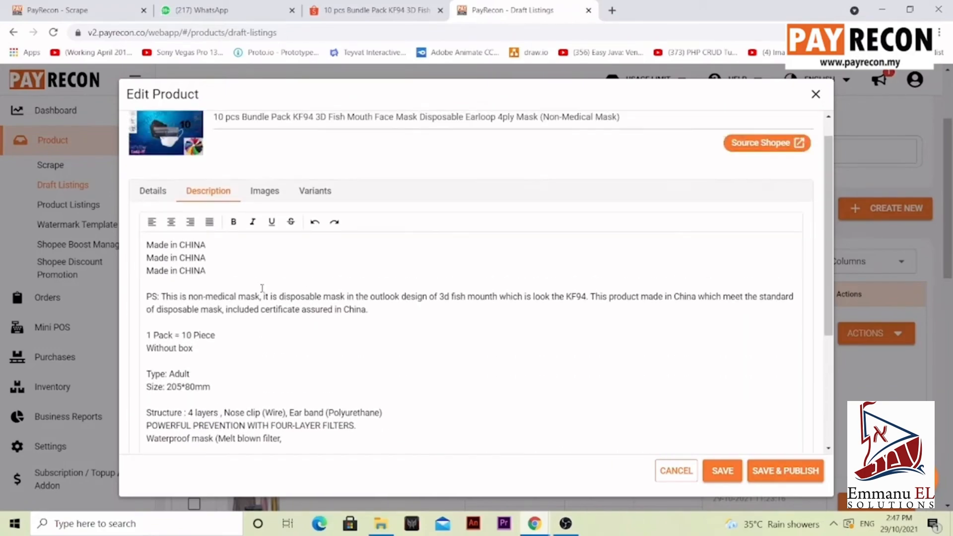
scroll(337, 296, "down", 4)
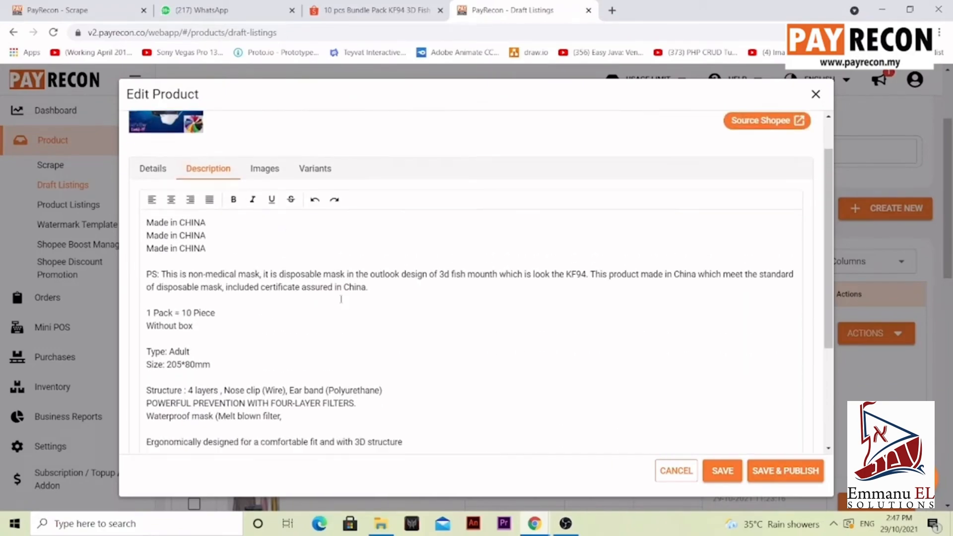
scroll(259, 223, "up", 4)
left_click(255, 198)
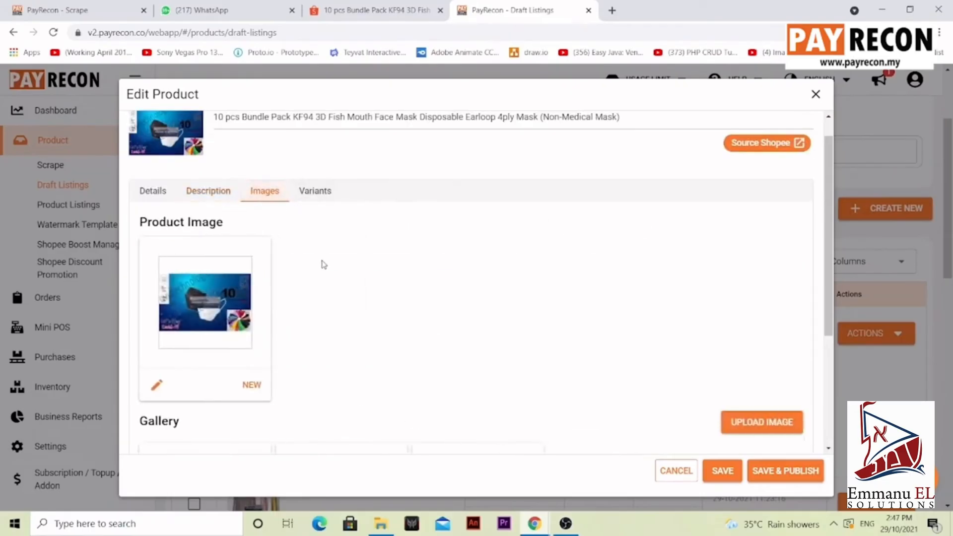
scroll(325, 269, "down", 2)
scroll(326, 238, "up", 3)
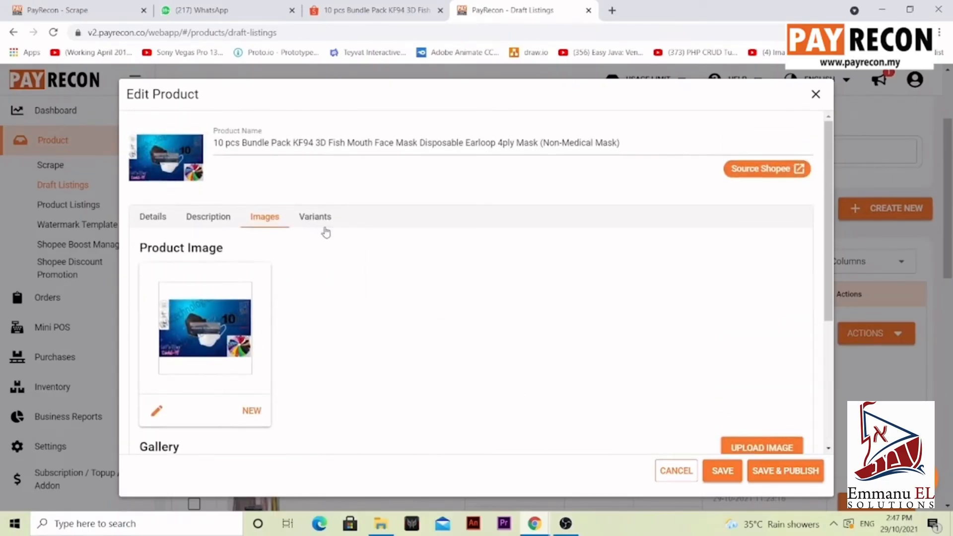
left_click(323, 224)
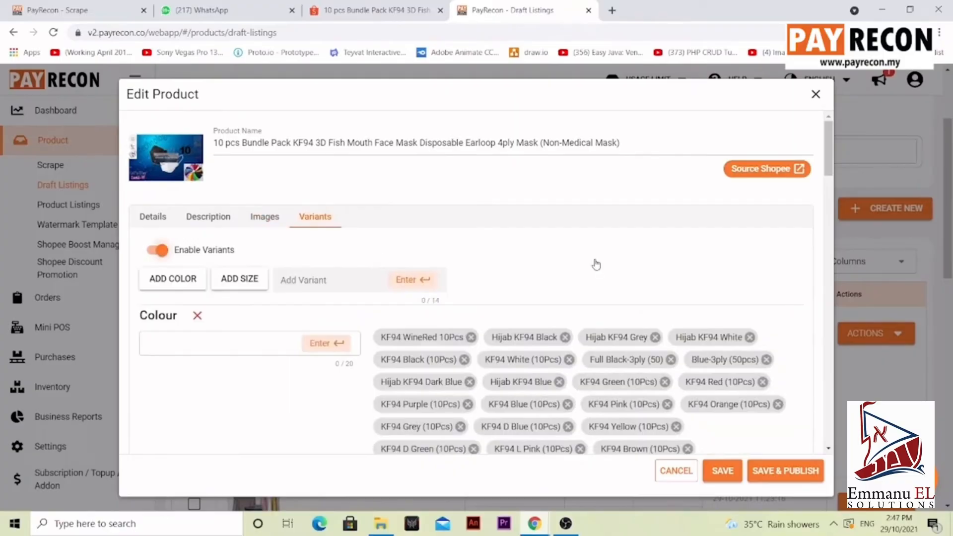
scroll(561, 263, "down", 1)
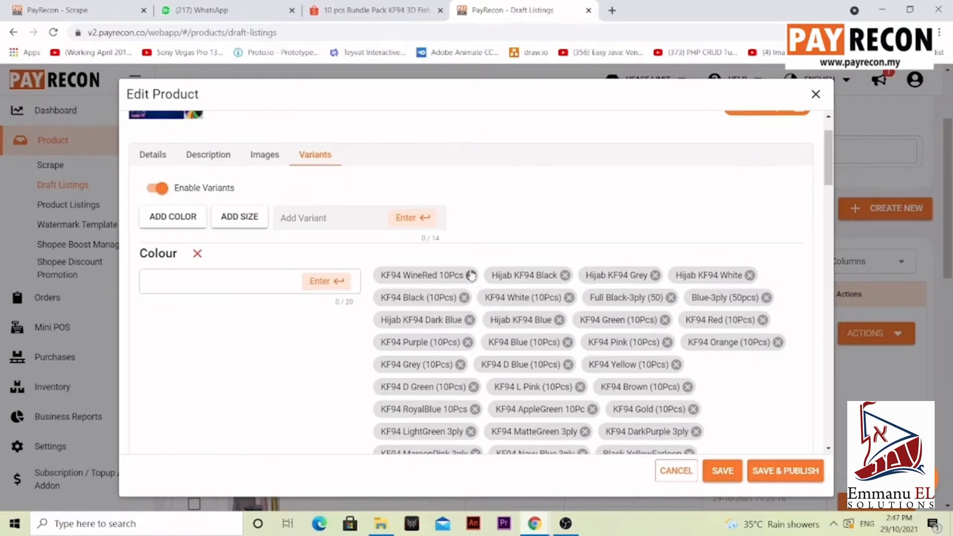
left_click(214, 274)
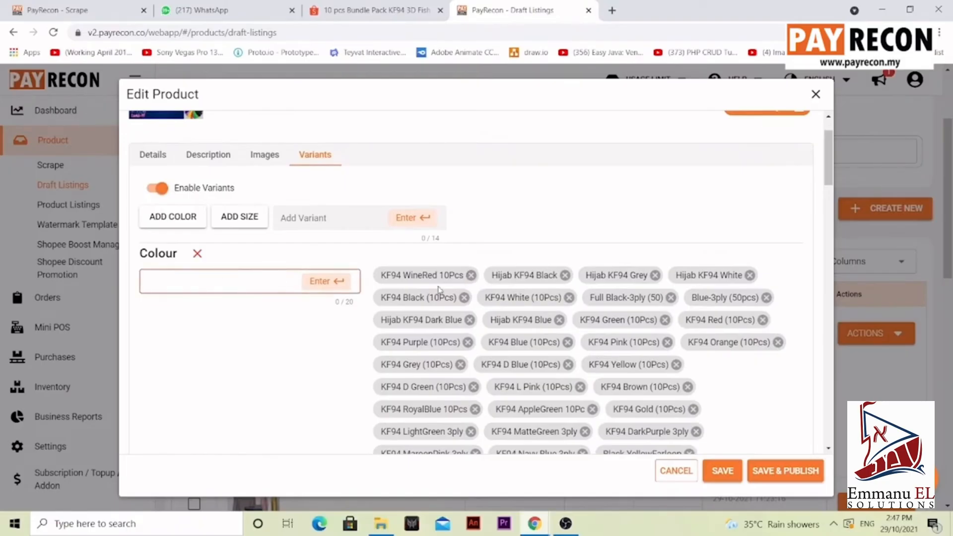
scroll(439, 291, "down", 6)
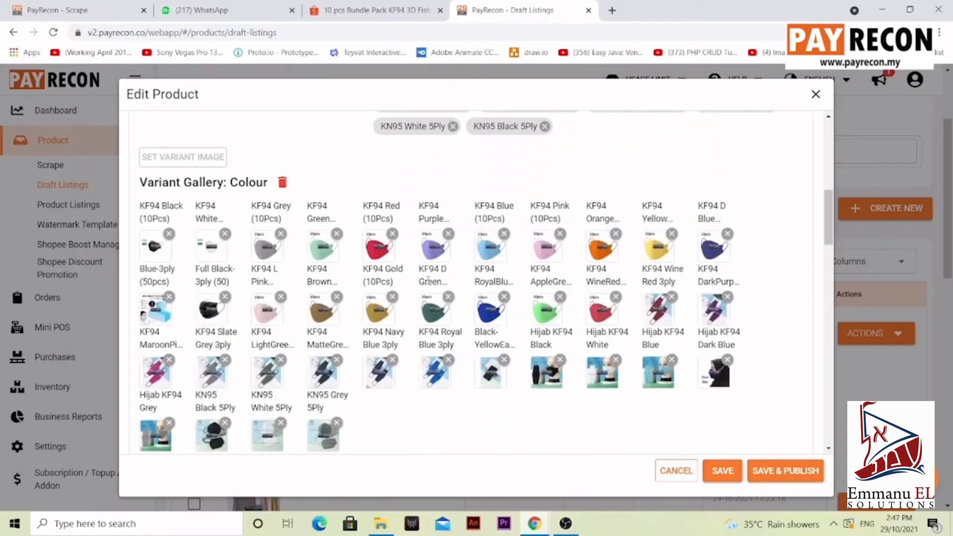
scroll(295, 327, "up", 10)
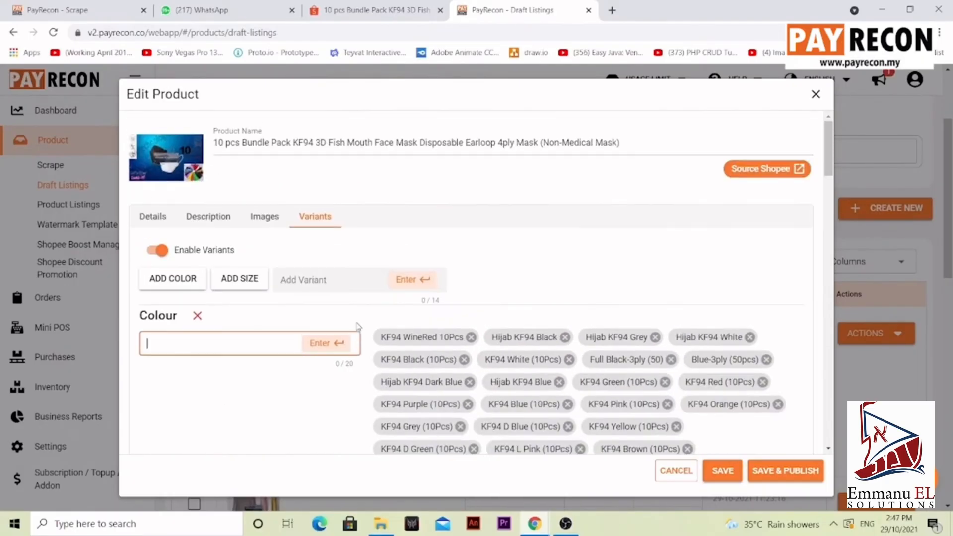
Step: Switch Enable Variants off and back on
left_click(158, 250)
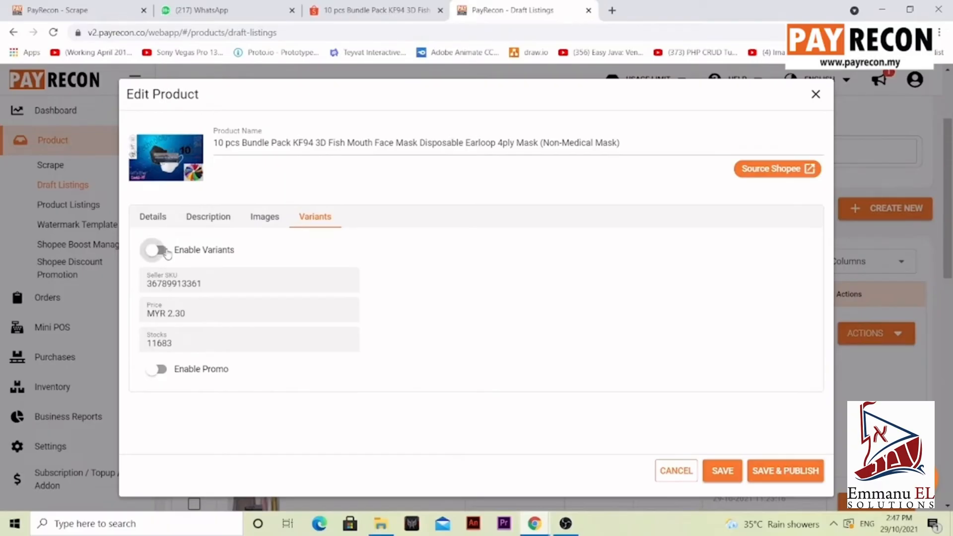
left_click(160, 251)
Step: Save and publish the edited listing
scroll(585, 271, "down", 4)
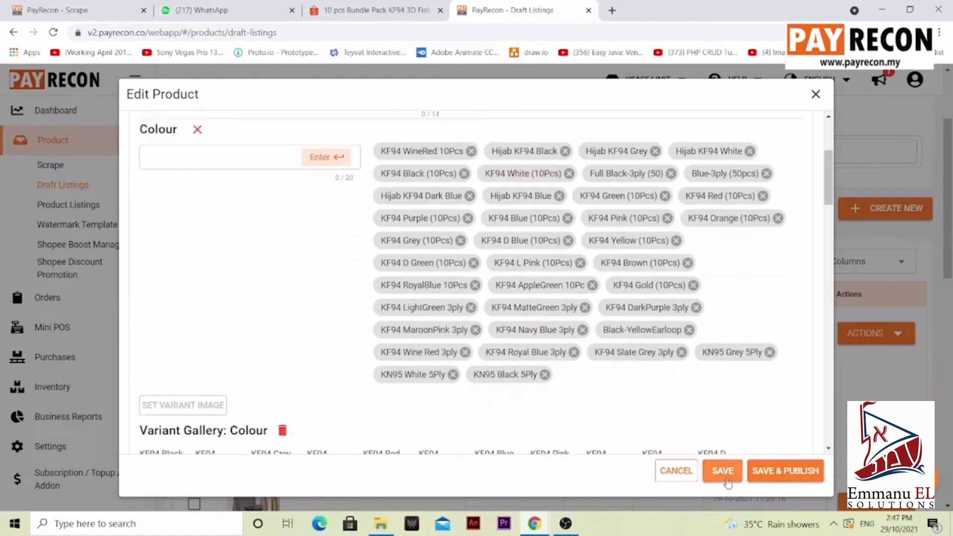
left_click(778, 480)
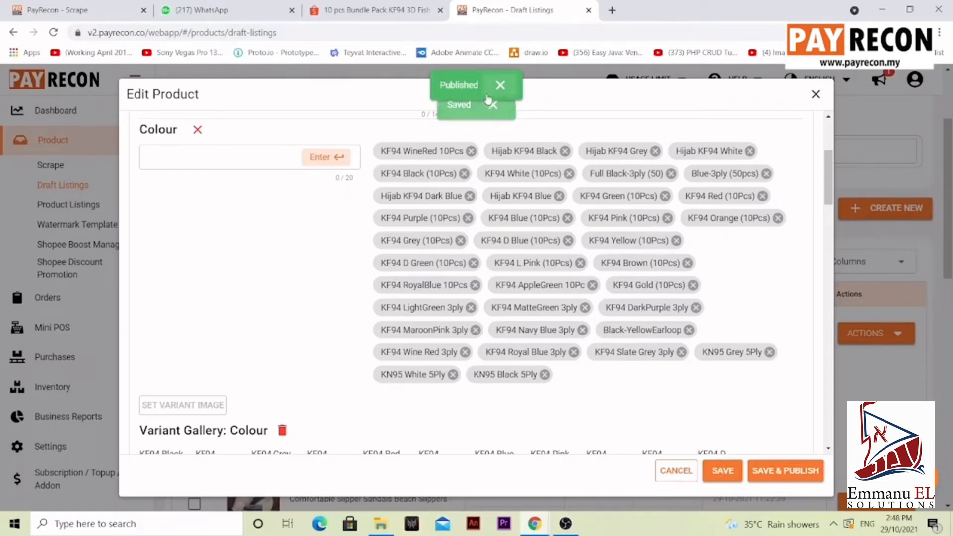
Step: Close the product editor and open the product listings to find the published face mask listing
left_click(816, 96)
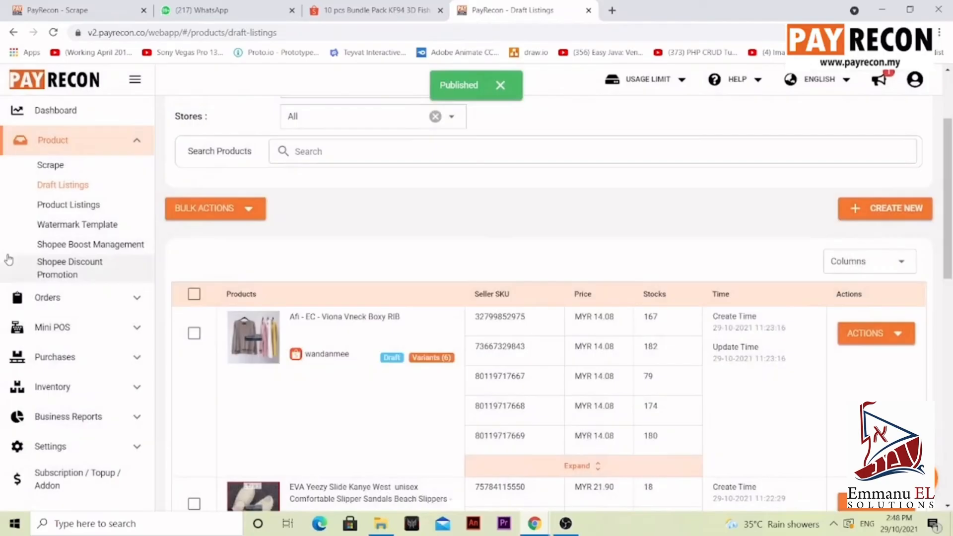
left_click(58, 205)
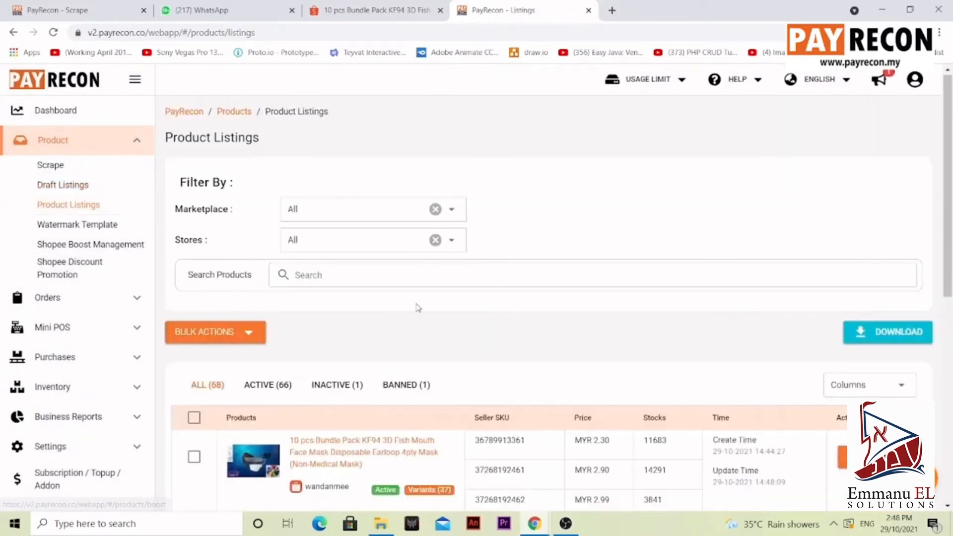
scroll(431, 302, "down", 1)
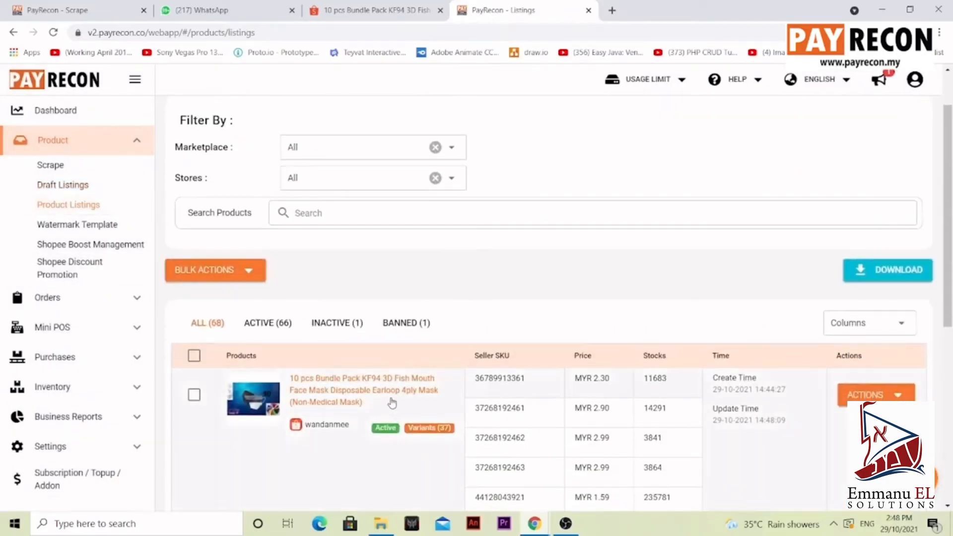
scroll(433, 394, "down", 1)
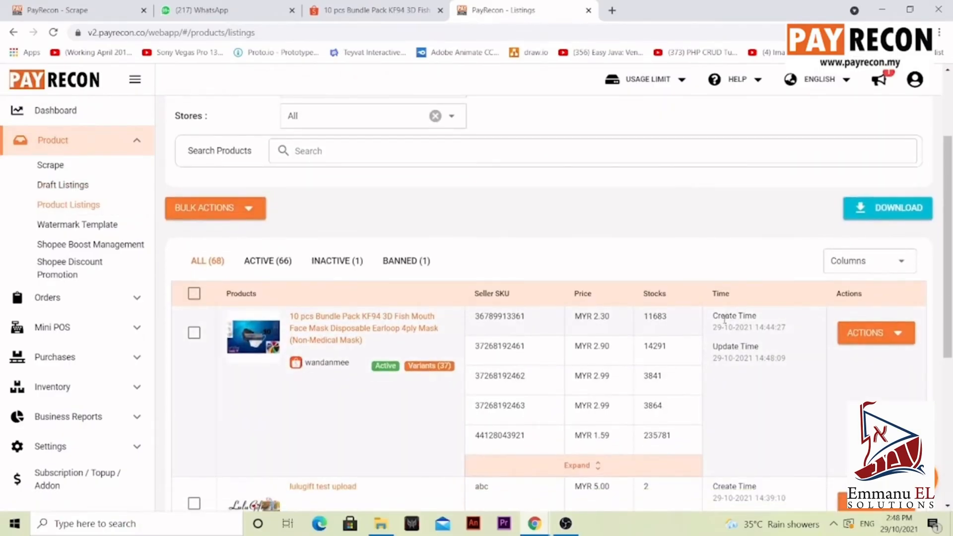
Step: Unlist the face mask listing, then list it again
left_click(850, 340)
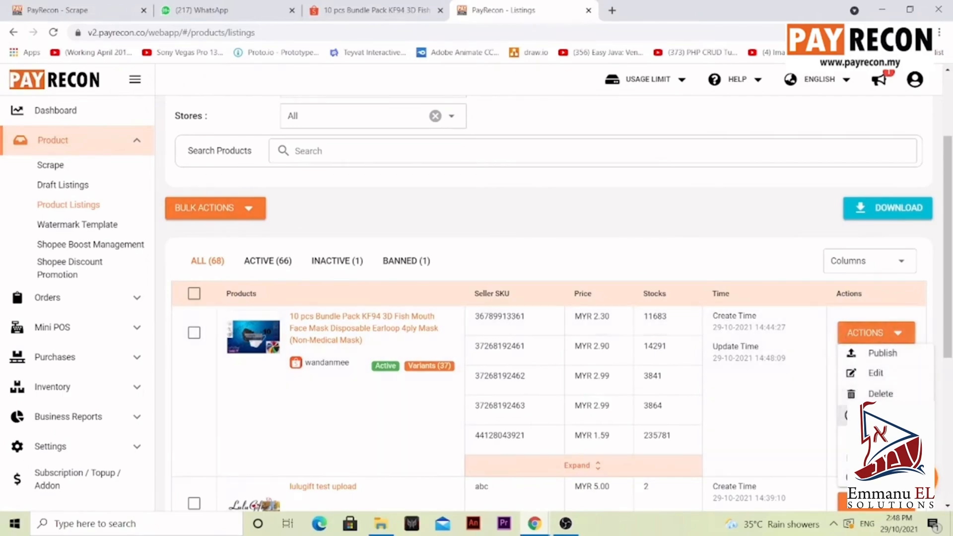
left_click(876, 416)
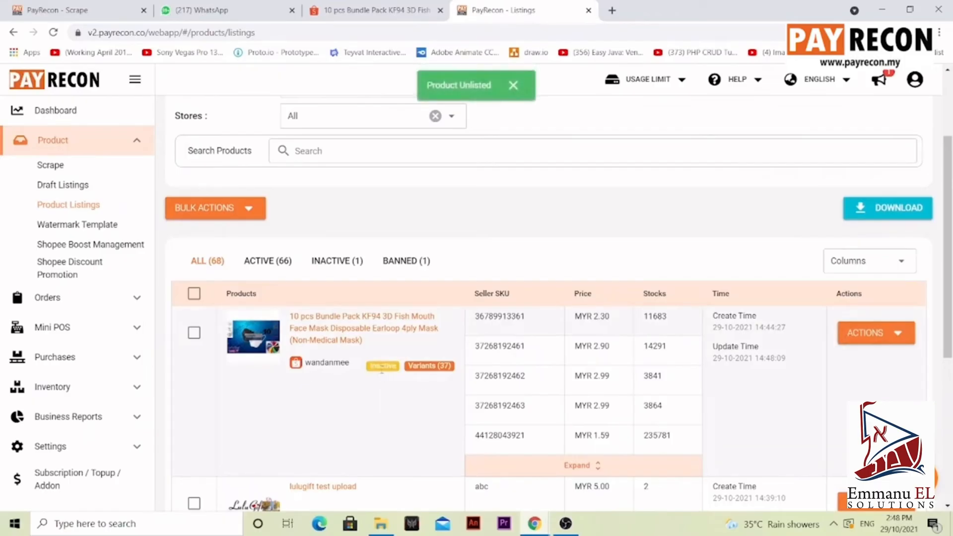
left_click(876, 332)
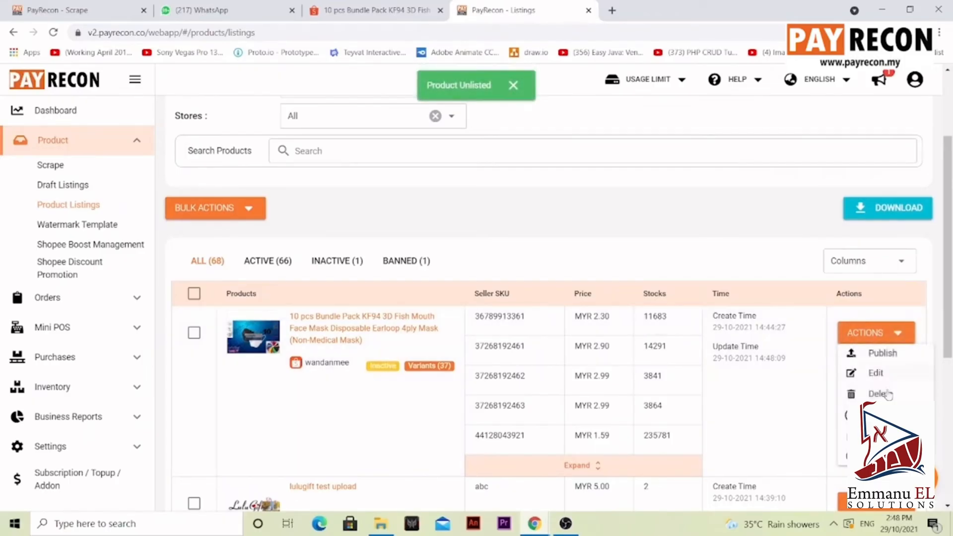
left_click(876, 417)
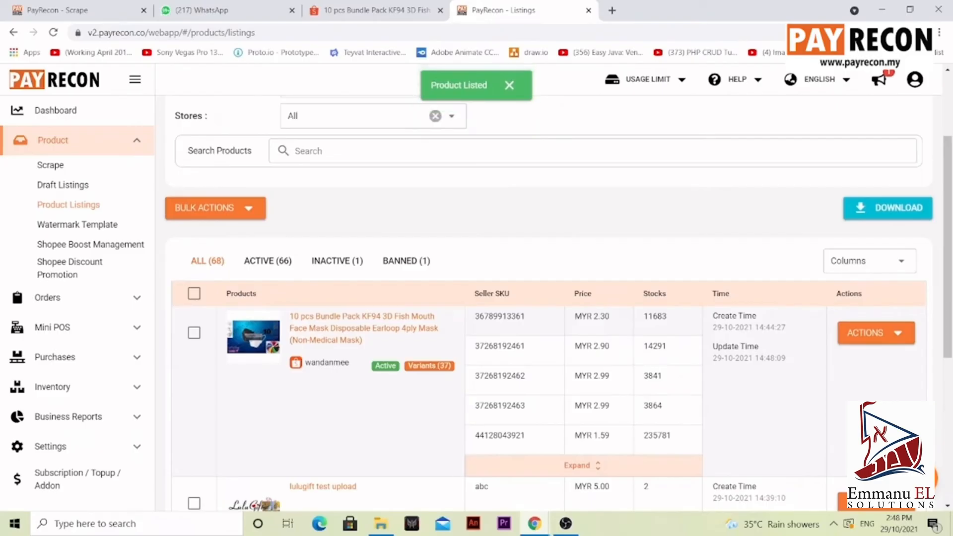
Step: Open the face mask listing's editor to check its logistics, dimensions and category, then close it
left_click(886, 333)
left_click(877, 373)
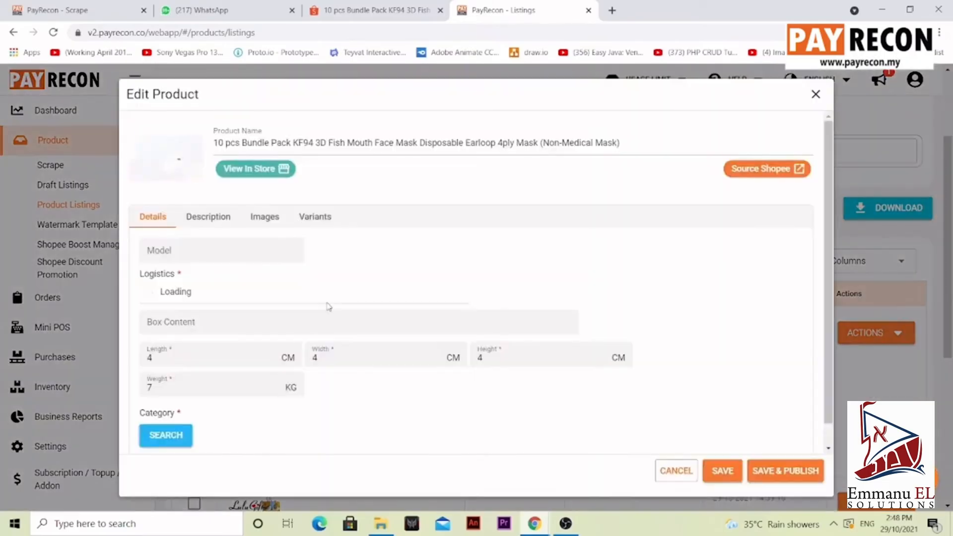
scroll(296, 346, "down", 3)
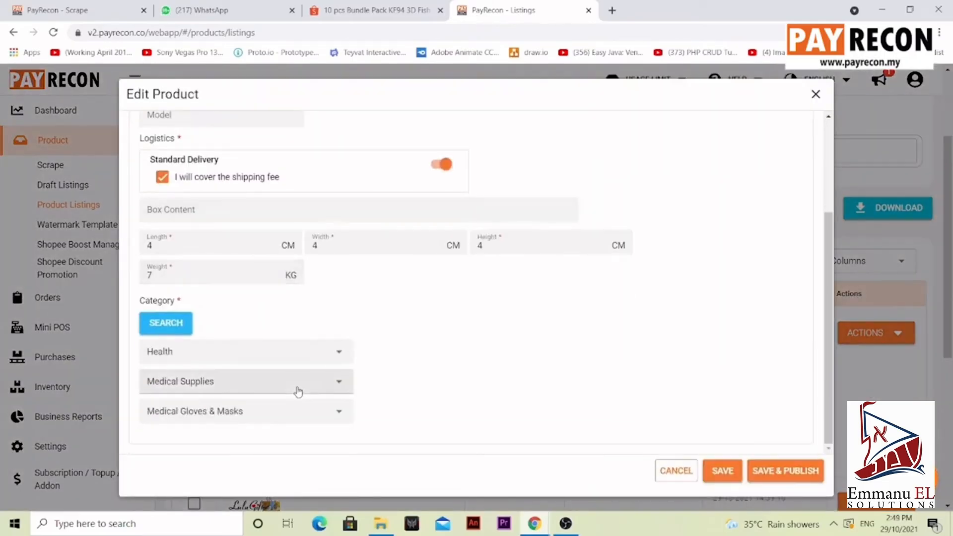
scroll(297, 390, "up", 3)
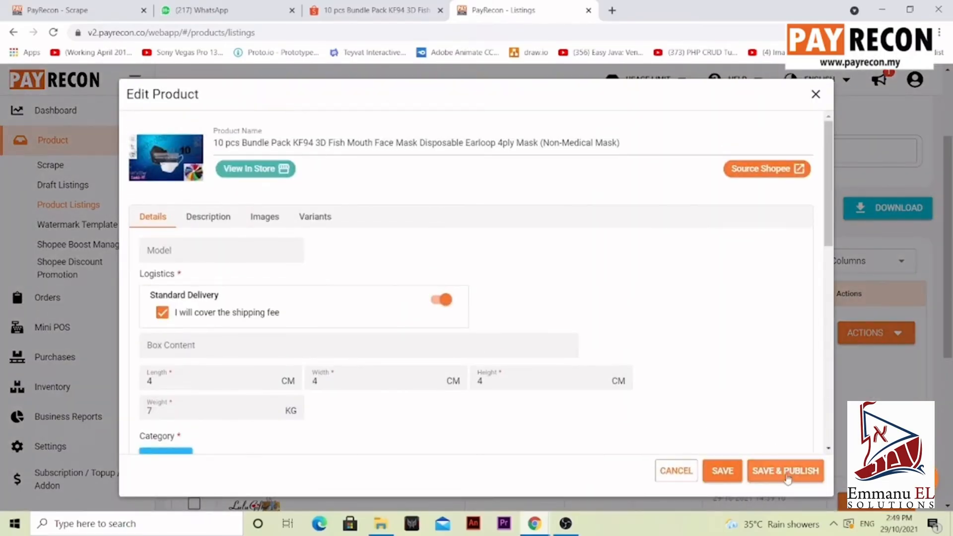
left_click(816, 94)
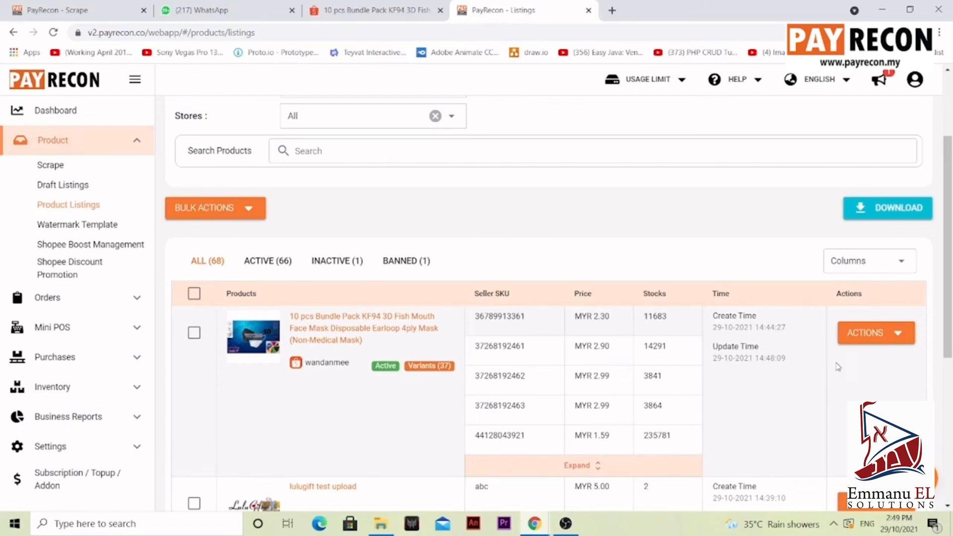
left_click(370, 10)
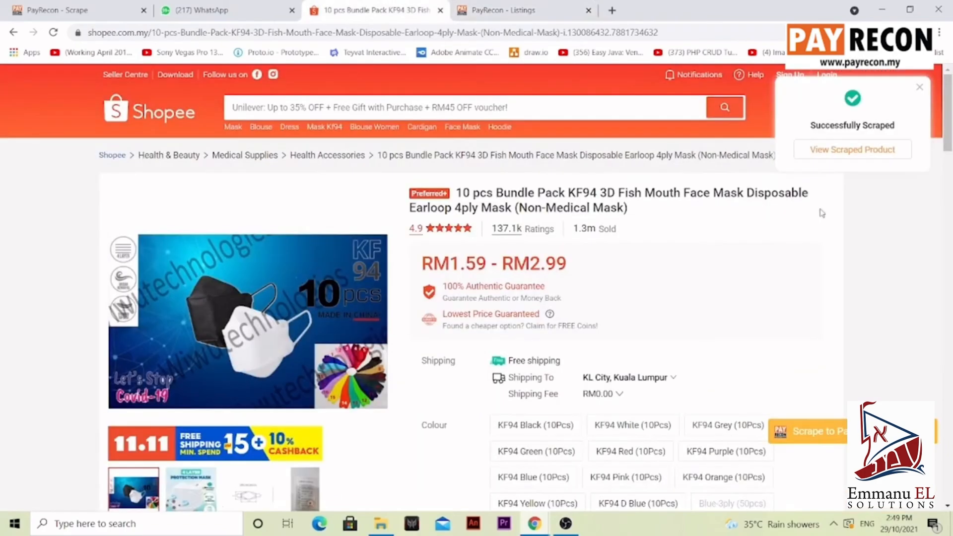
left_click(547, 16)
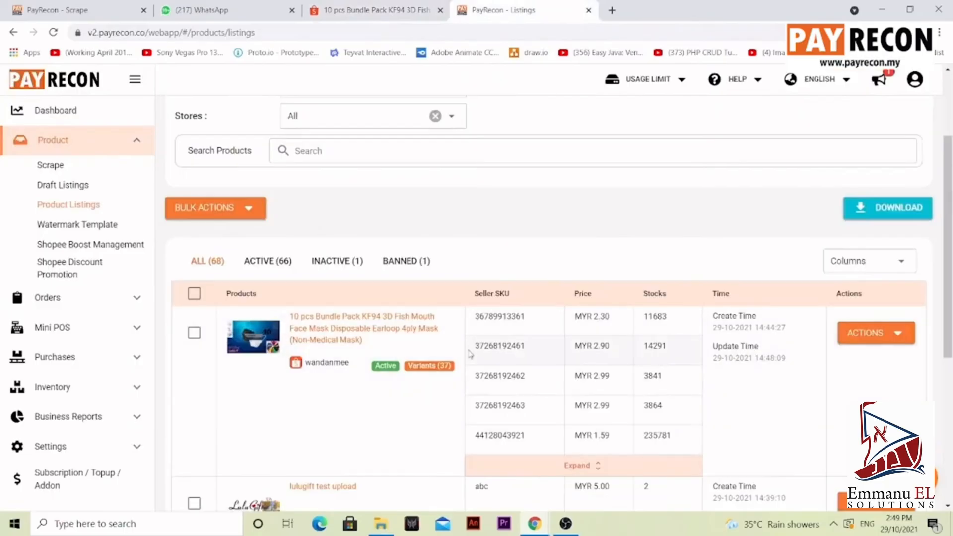
left_click(867, 338)
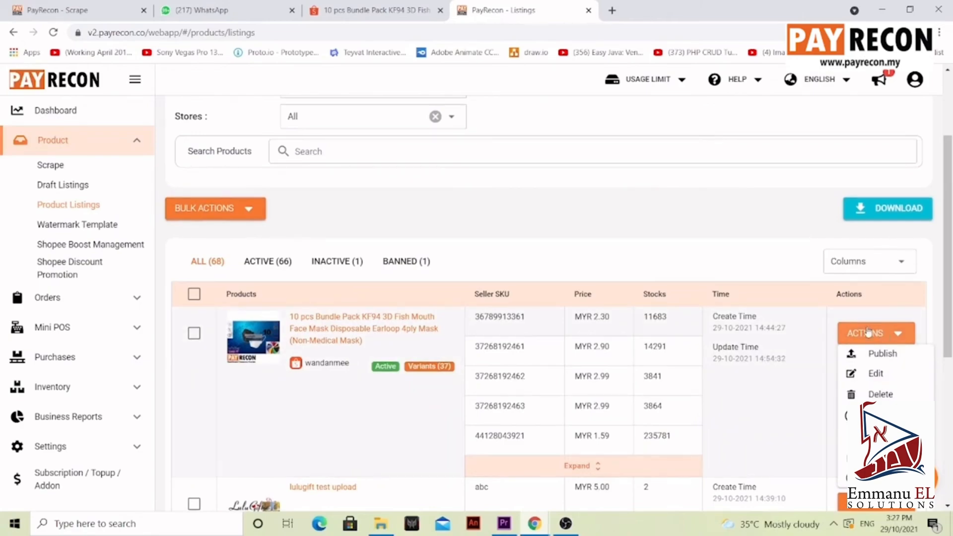
Step: Open the scraped 1688 watch product and translate its text from Chinese to English
left_click(77, 170)
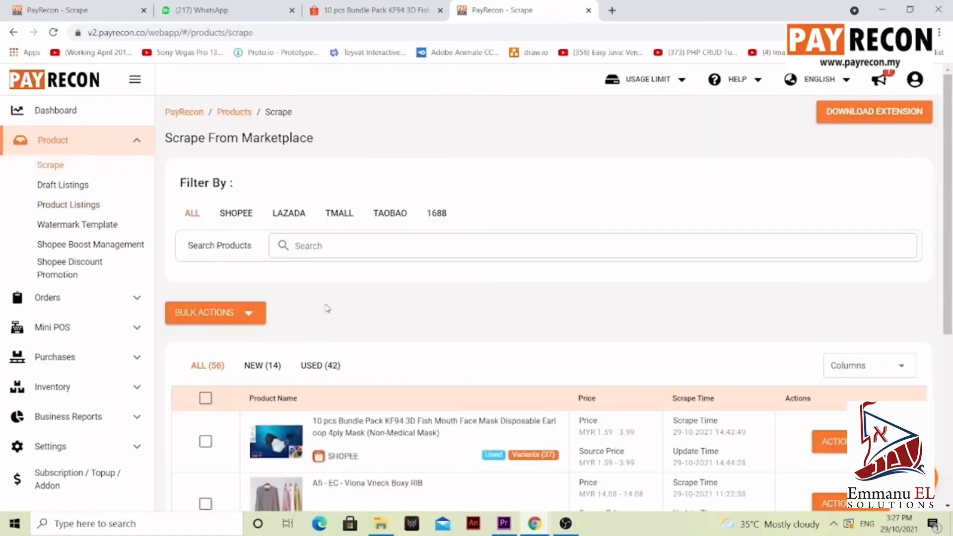
left_click(453, 223)
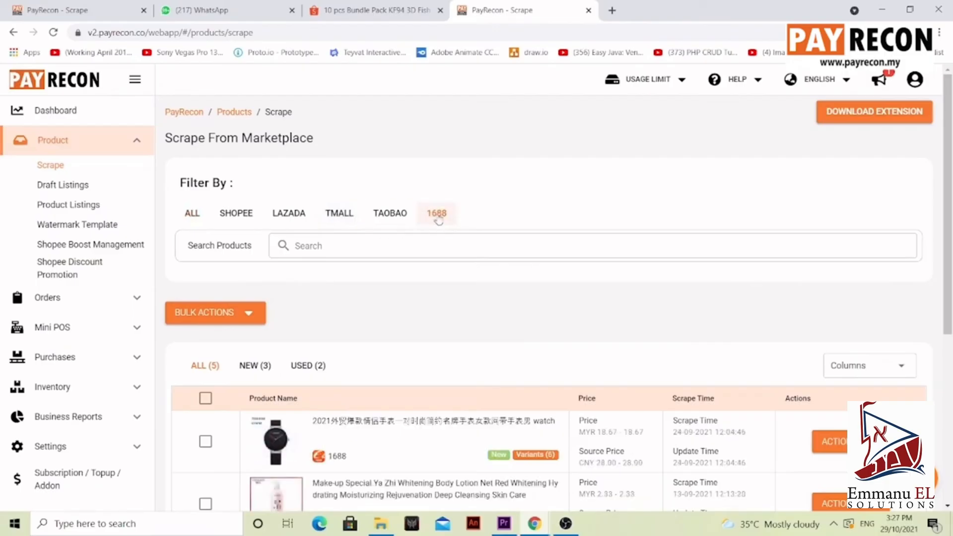
left_click_drag(948, 219, 946, 266)
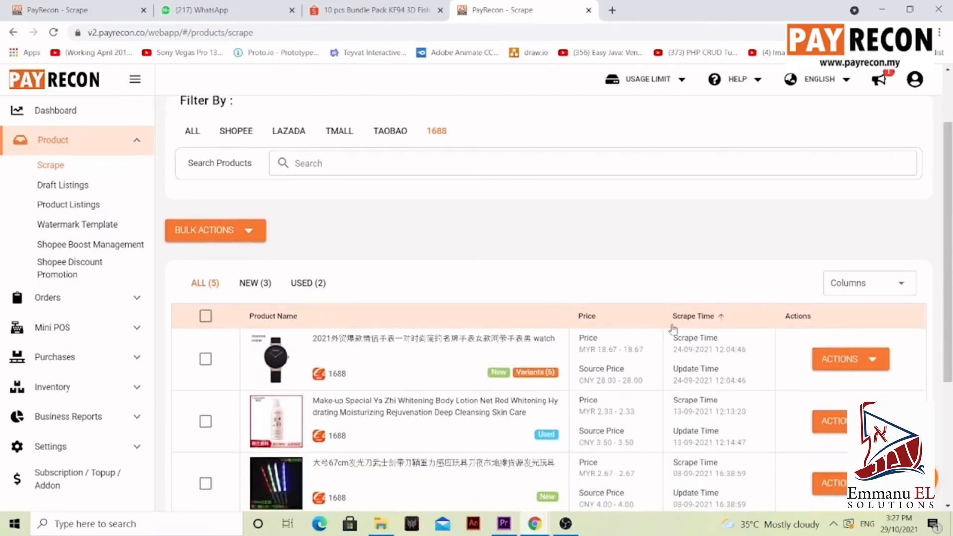
left_click(838, 359)
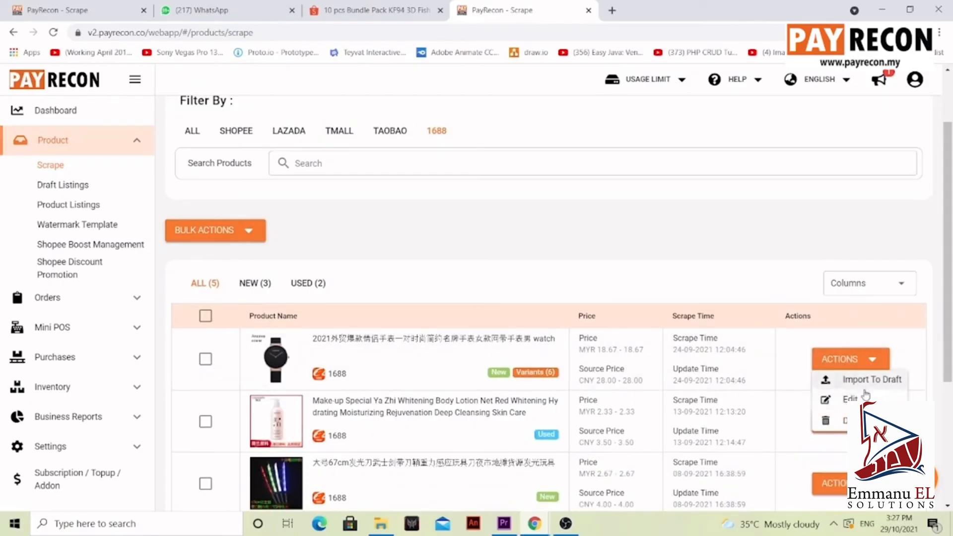
left_click(851, 399)
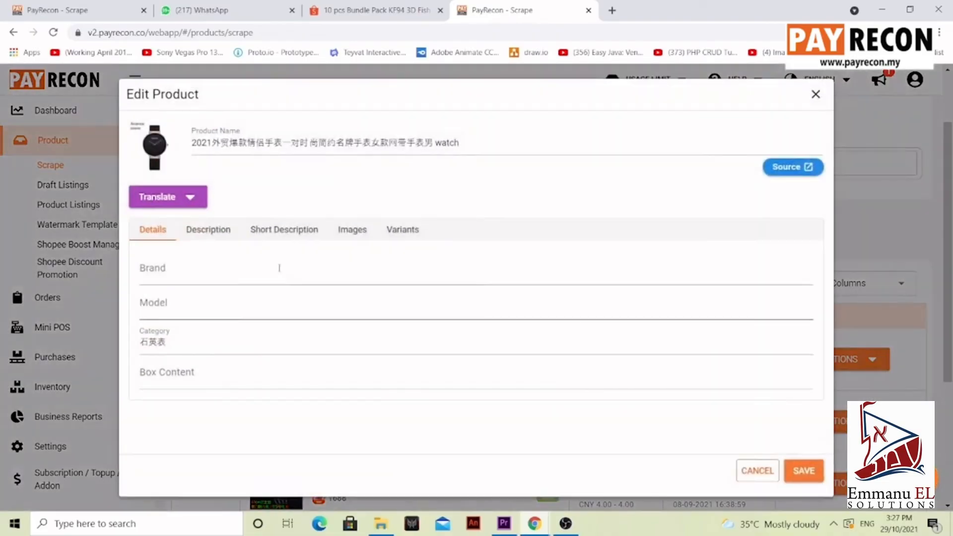
left_click(209, 237)
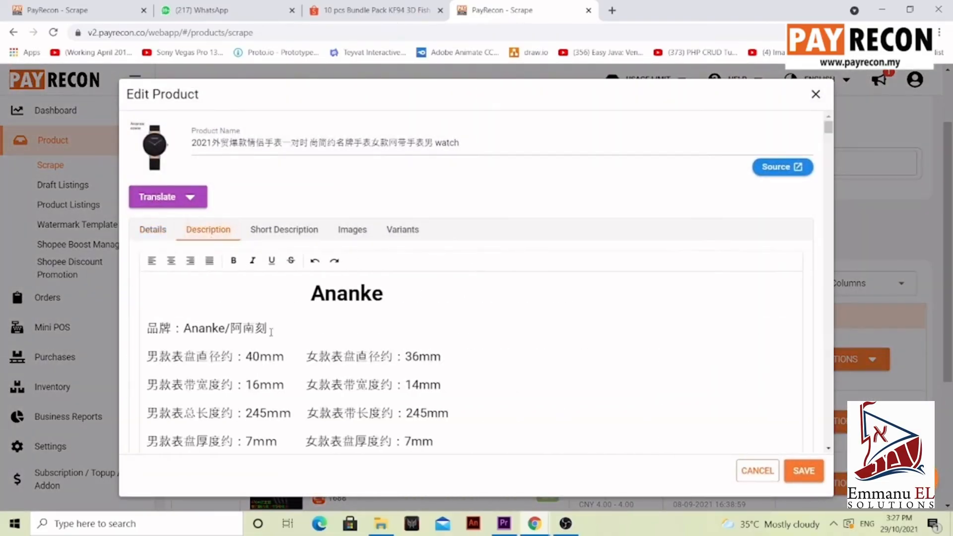
left_click(190, 201)
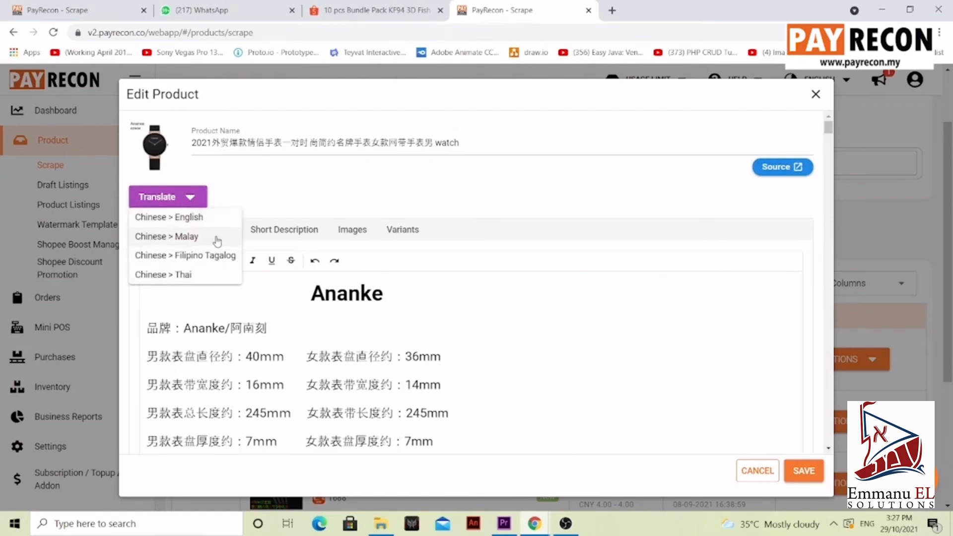
left_click(208, 224)
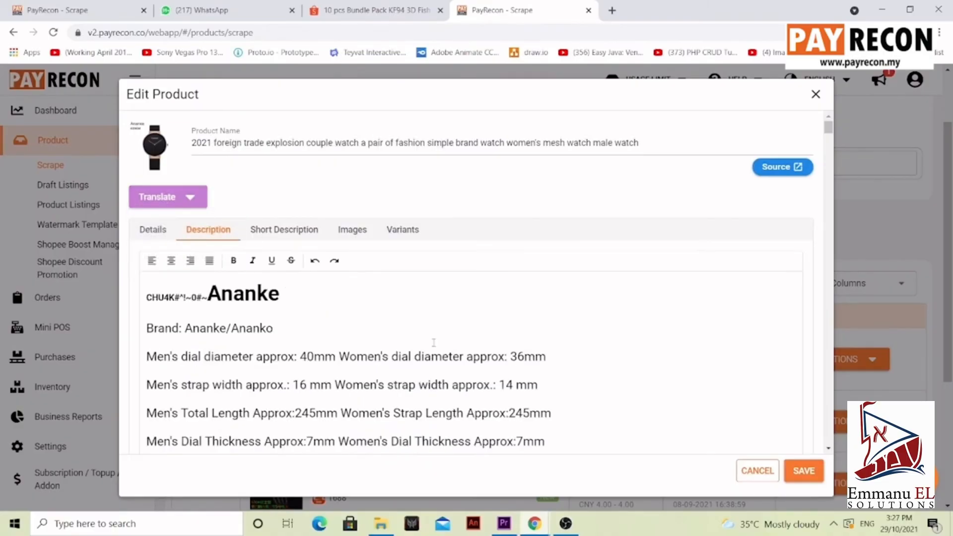
Step: Review the translated watch description and save the product
scroll(587, 349, "down", 20)
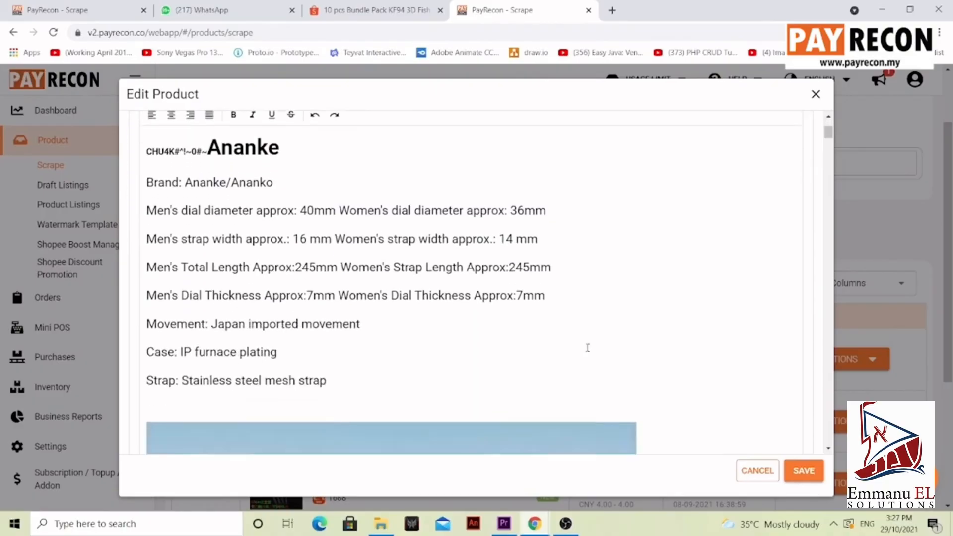
scroll(588, 348, "down", 20)
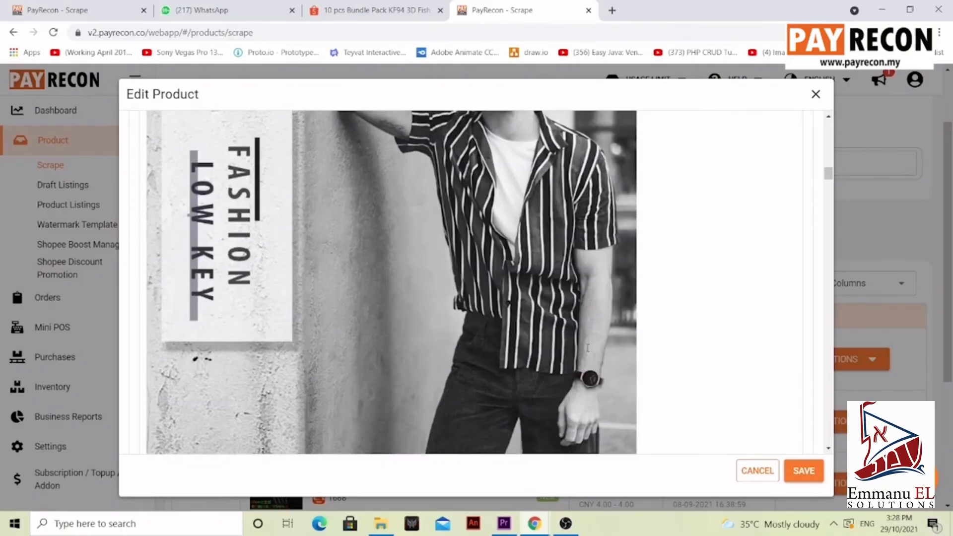
scroll(588, 348, "down", 20)
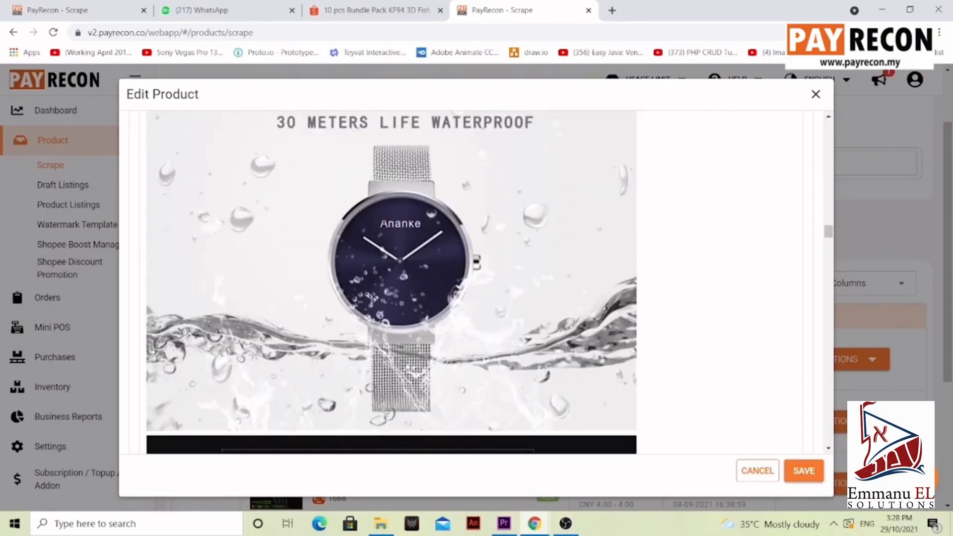
scroll(588, 348, "down", 20)
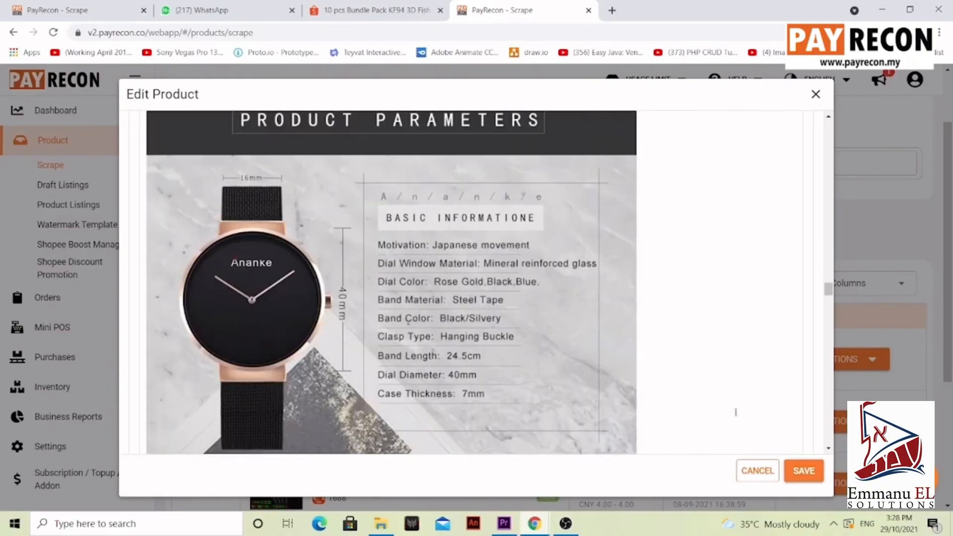
left_click(805, 475)
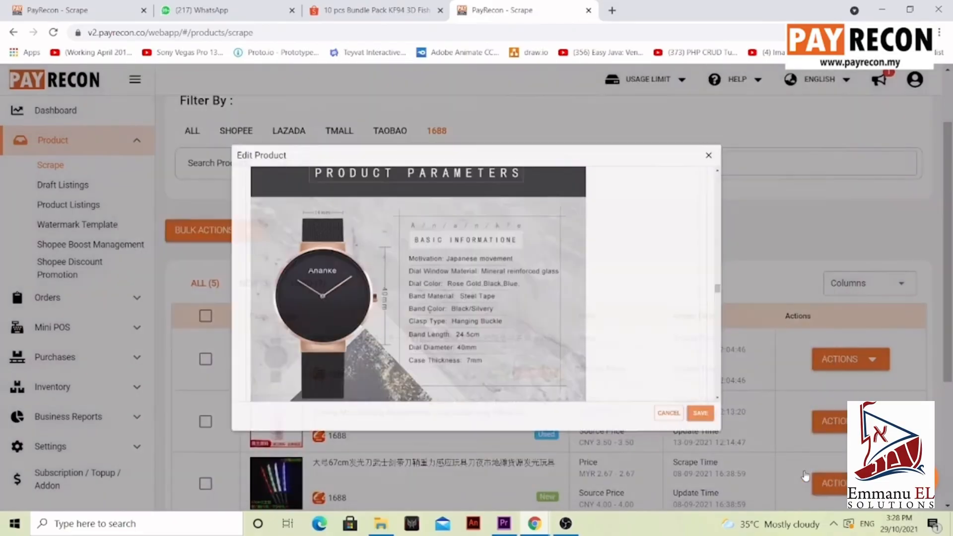